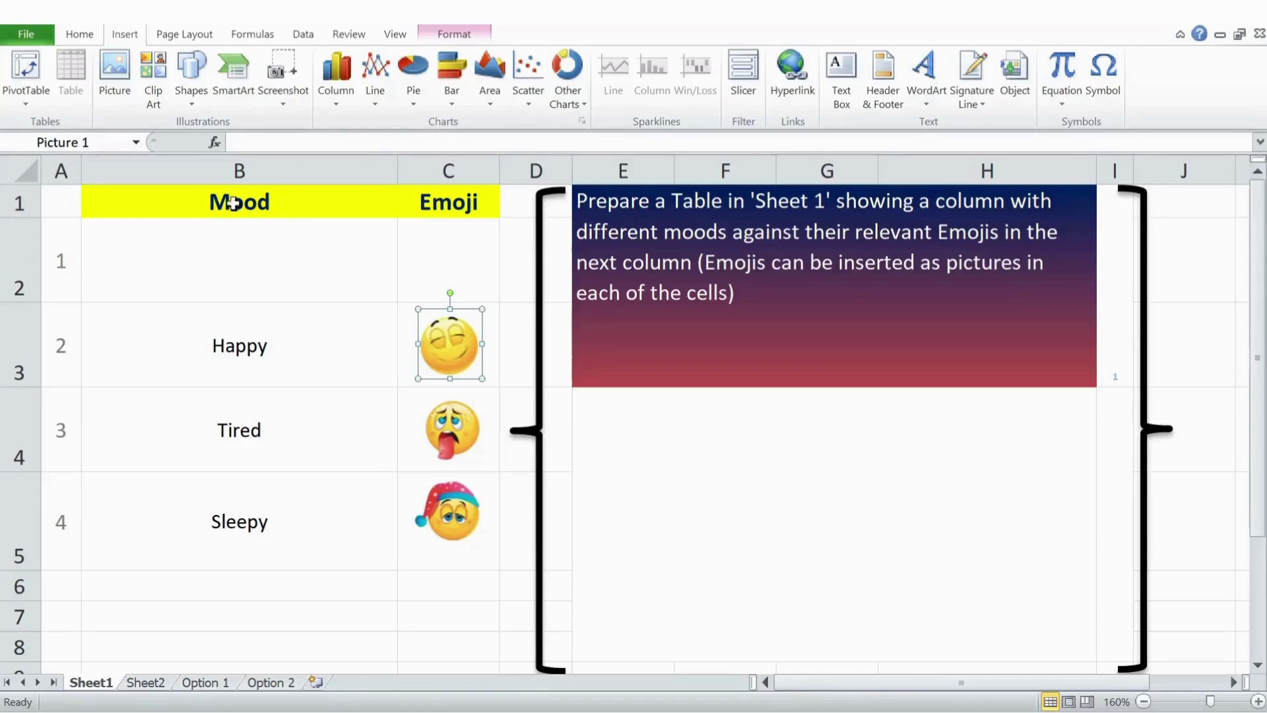
click(119, 70)
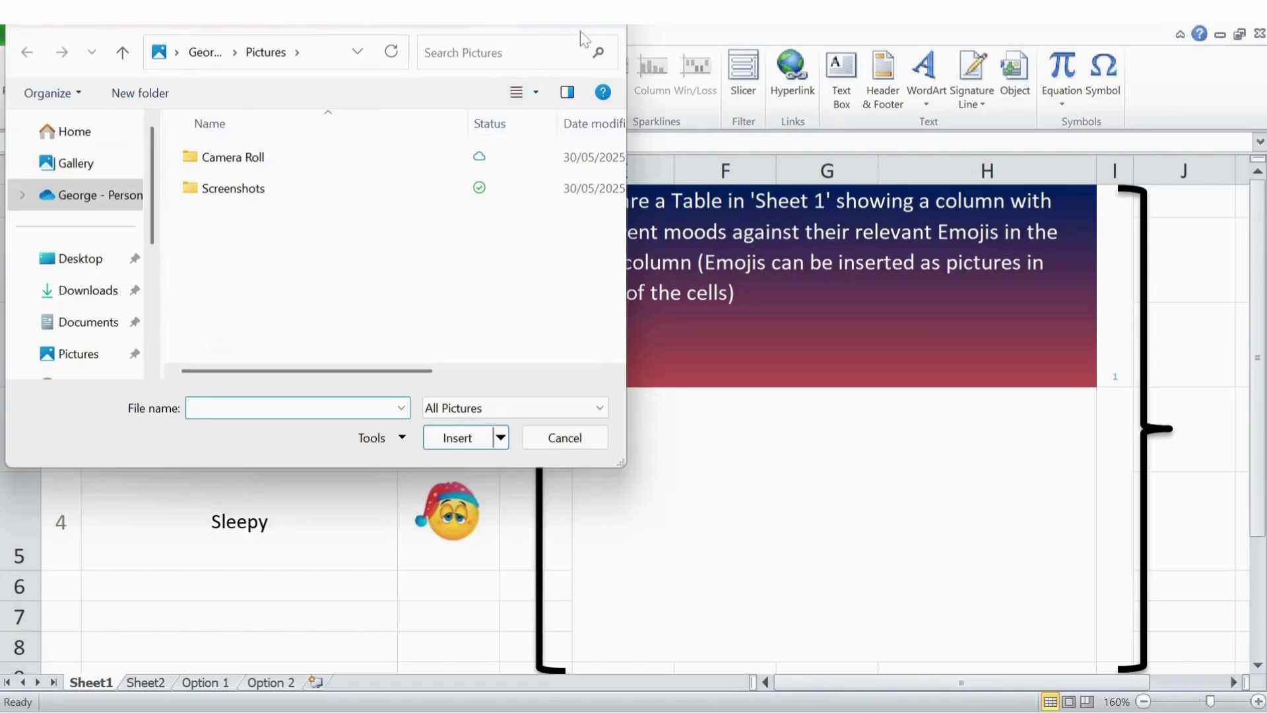
click(611, 33)
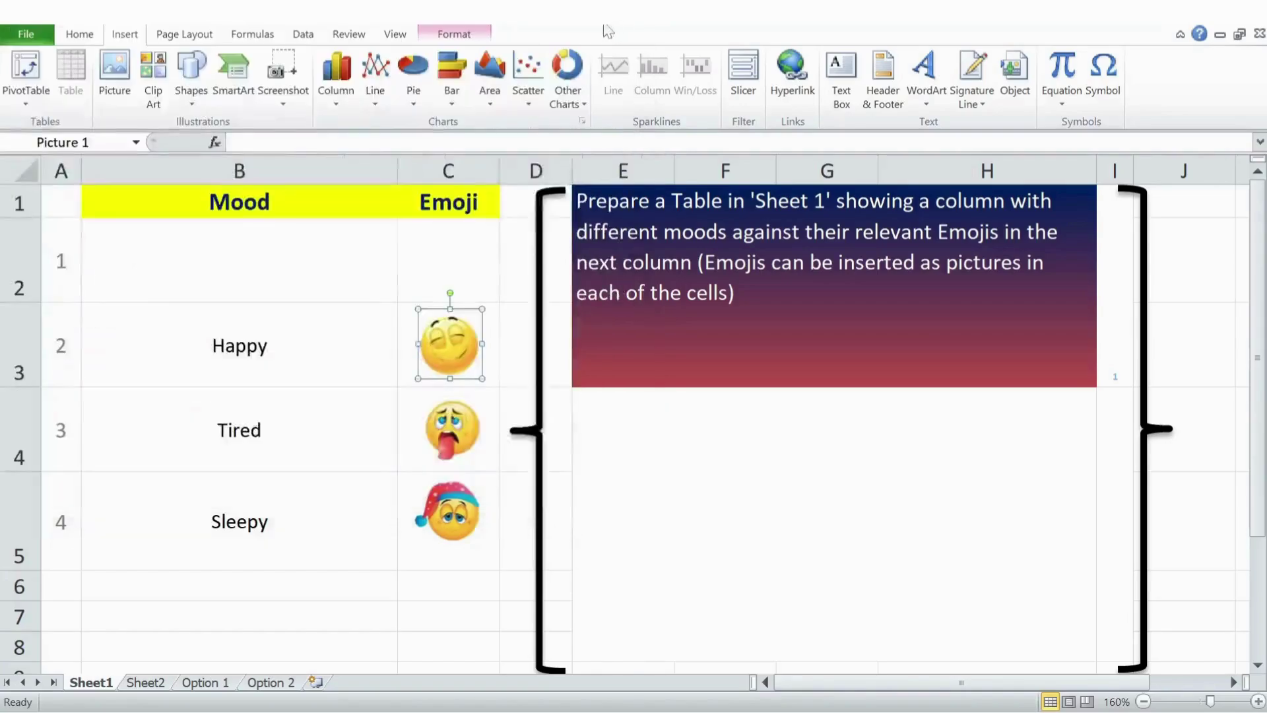
click(401, 355)
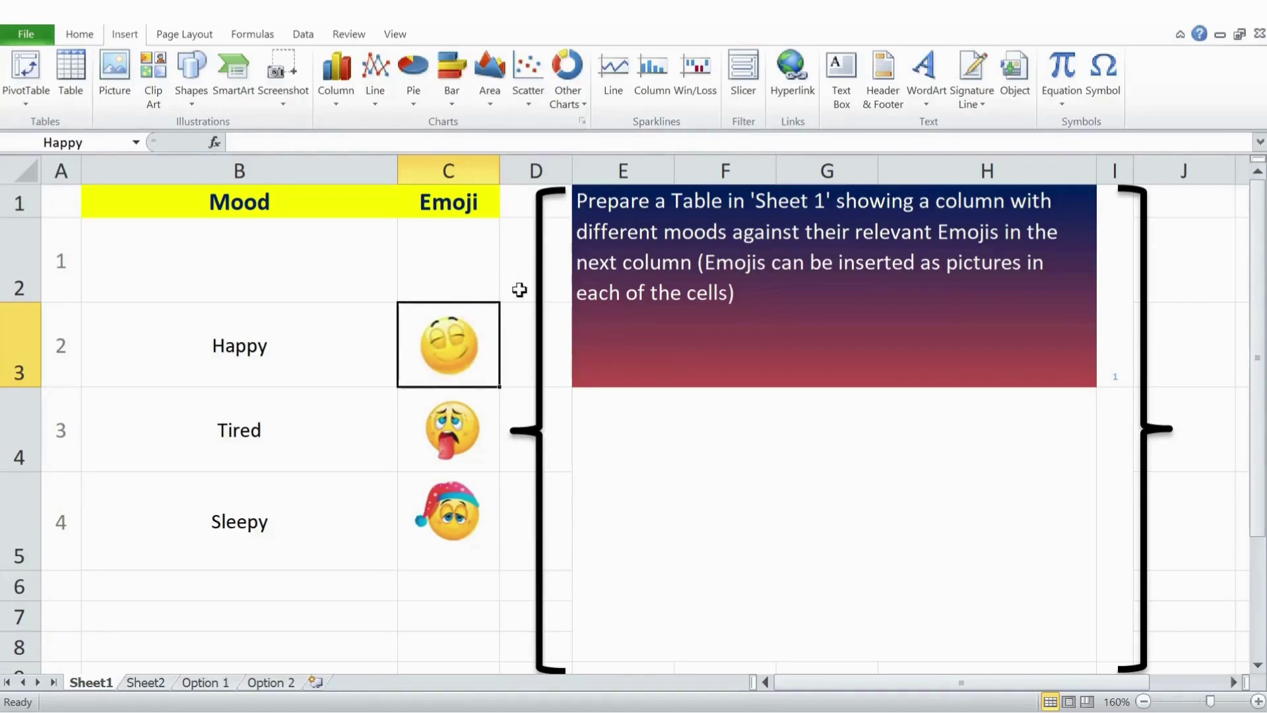
Set the instruction number in cell I1 to 2 and select the table's blank first row, B2:C2.
click(1100, 305)
text(2)
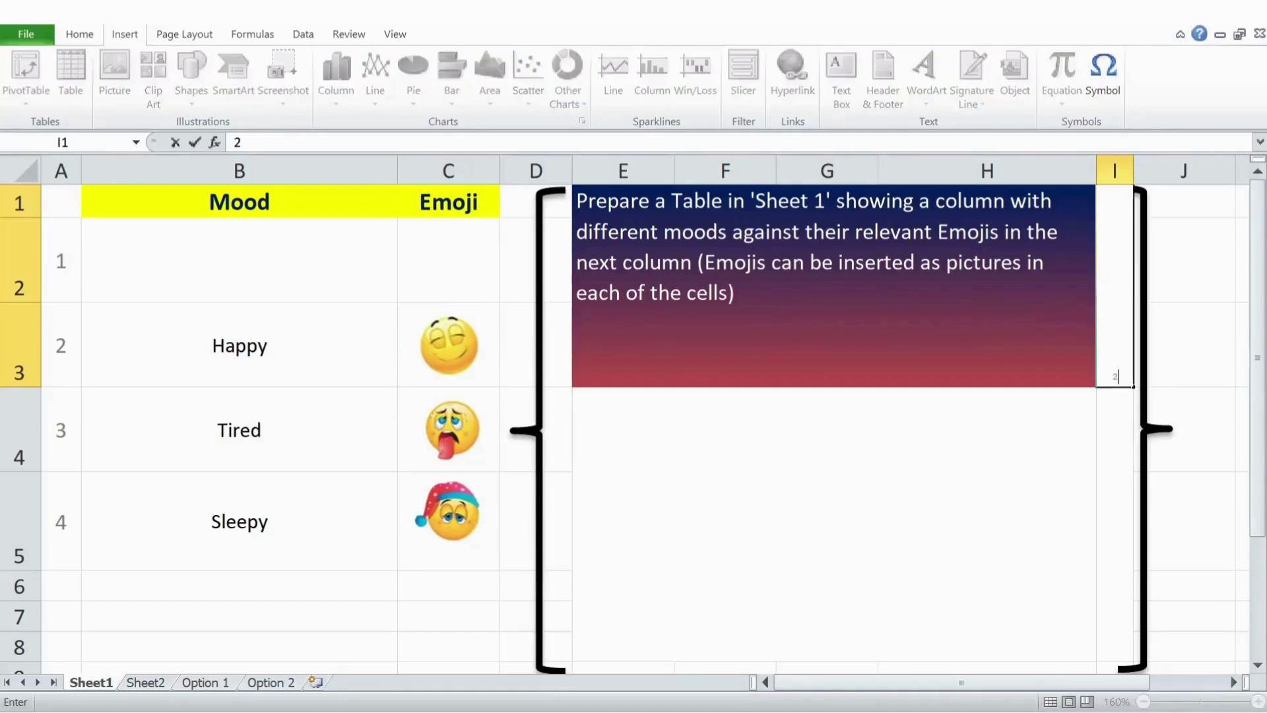
key(Return)
drag(241, 259, 404, 263)
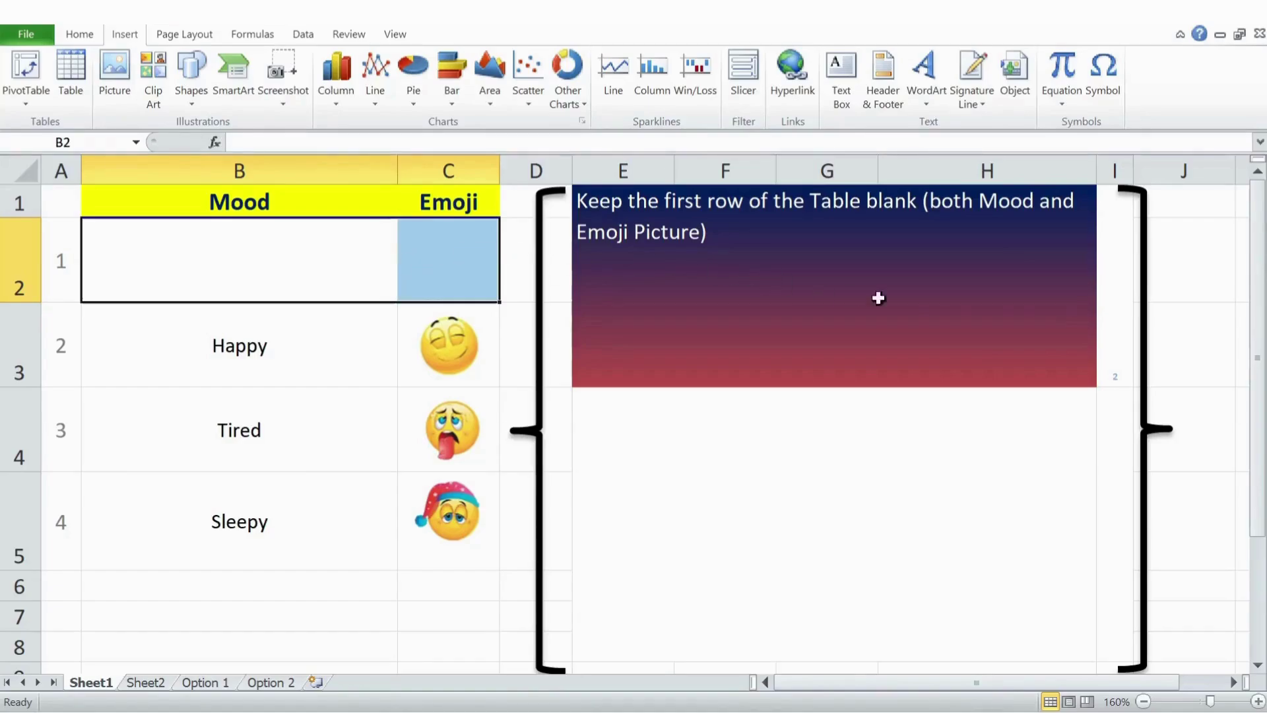
Set the instruction number in cell I1 to 3.
click(1112, 293)
text(2)
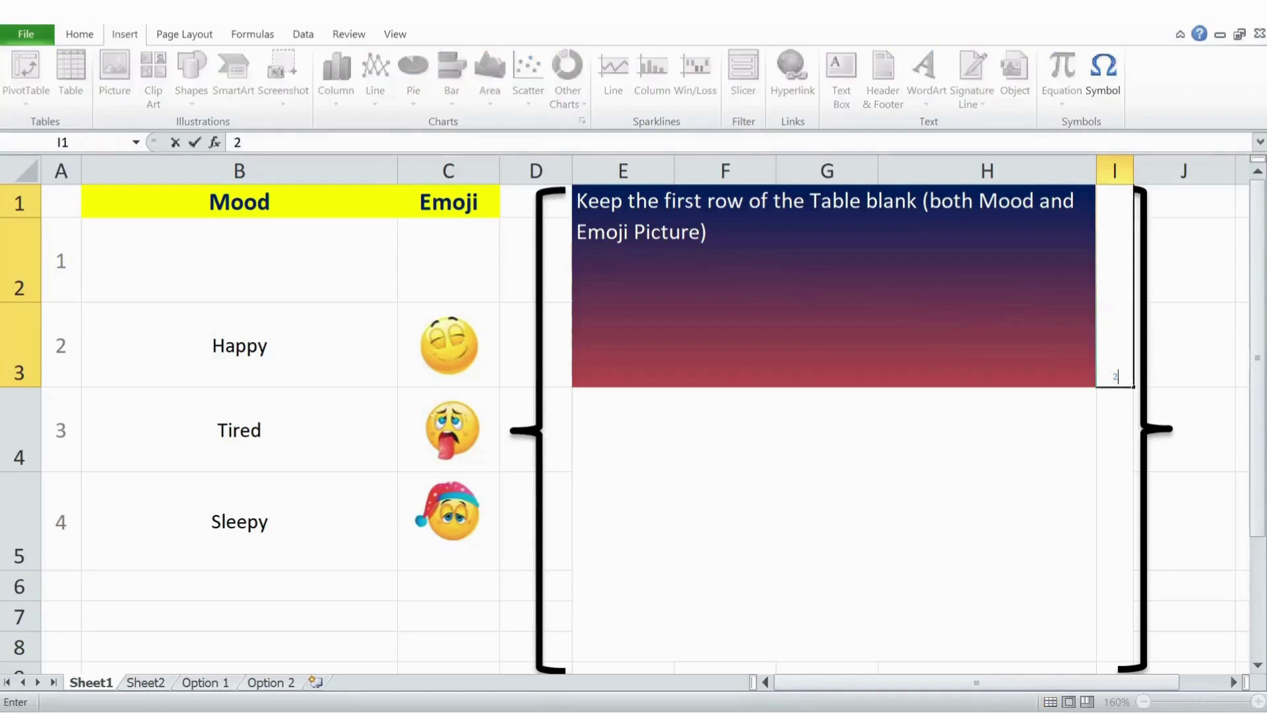
text(3)
key(ctrl+Return)
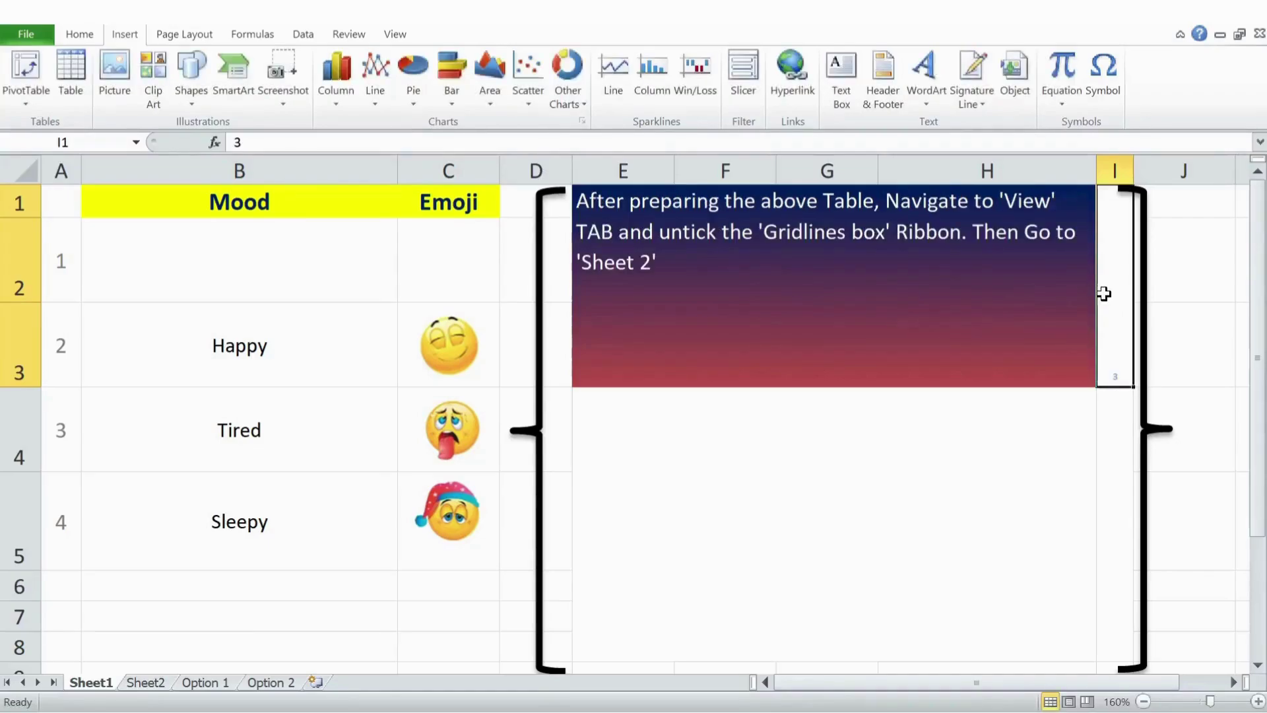
click(291, 271)
click(300, 351)
click(301, 419)
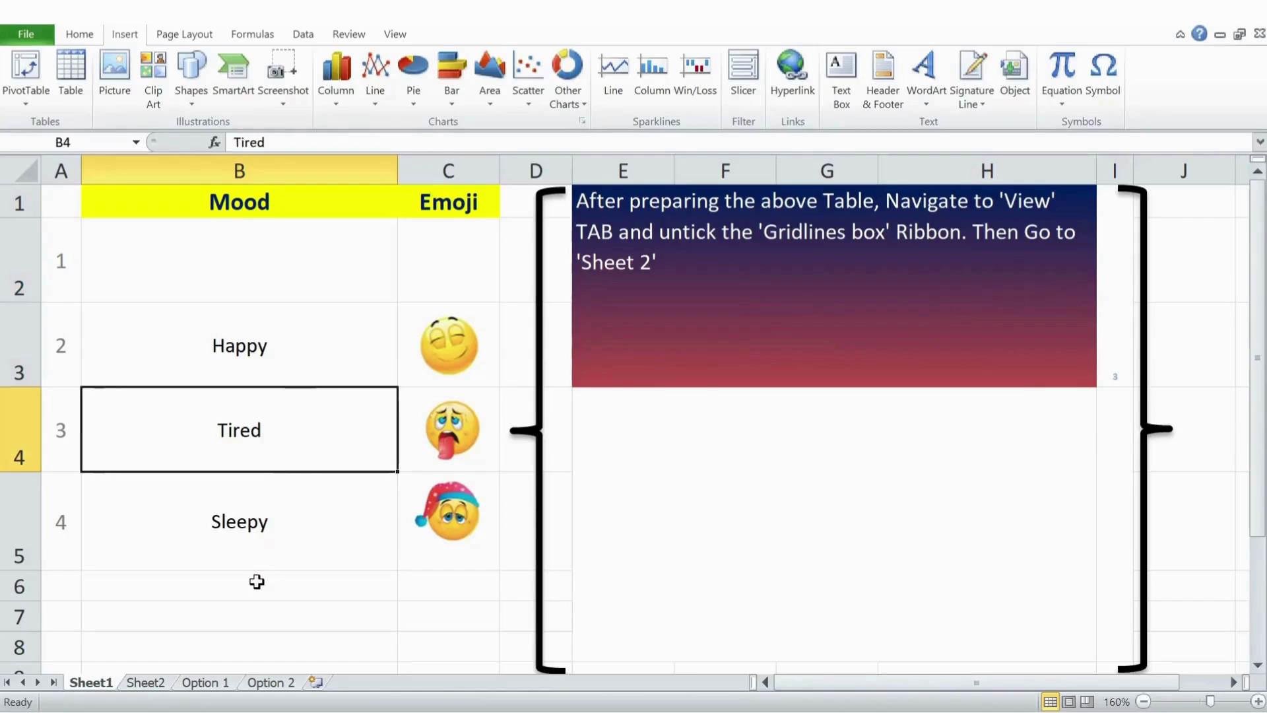
click(257, 581)
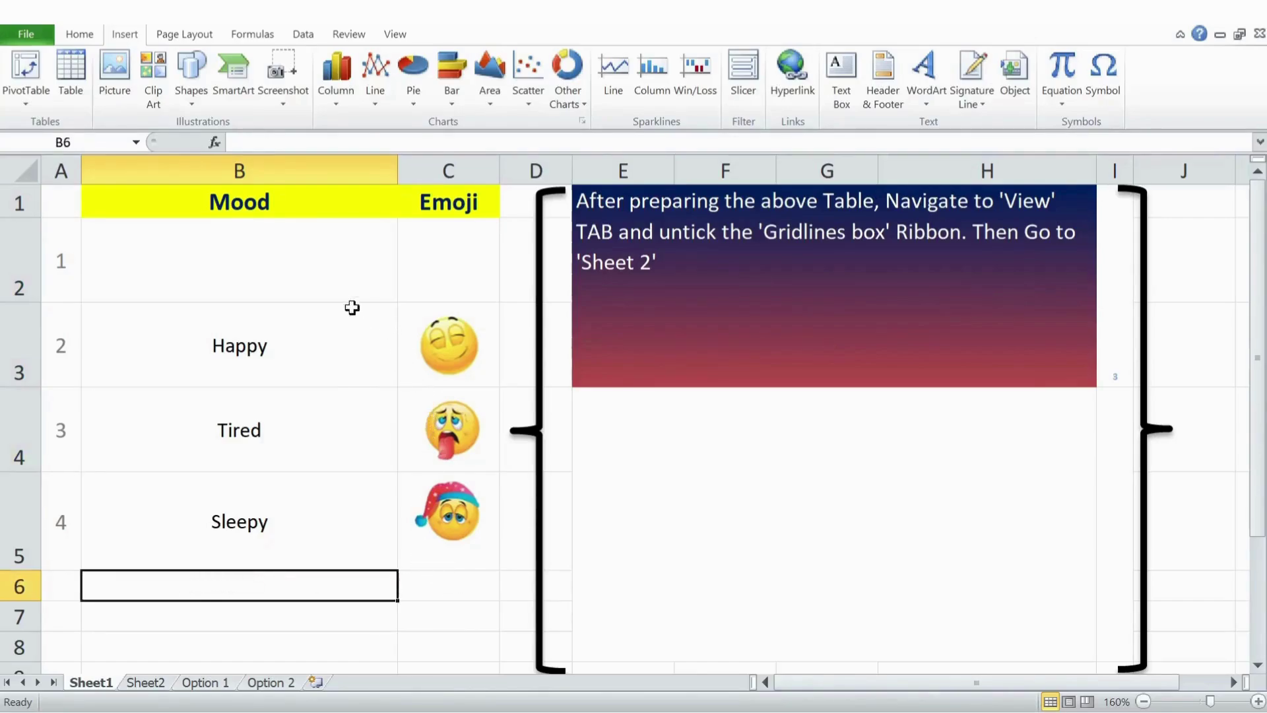
Turn off the gridlines on Sheet1 and select cell B2.
click(395, 37)
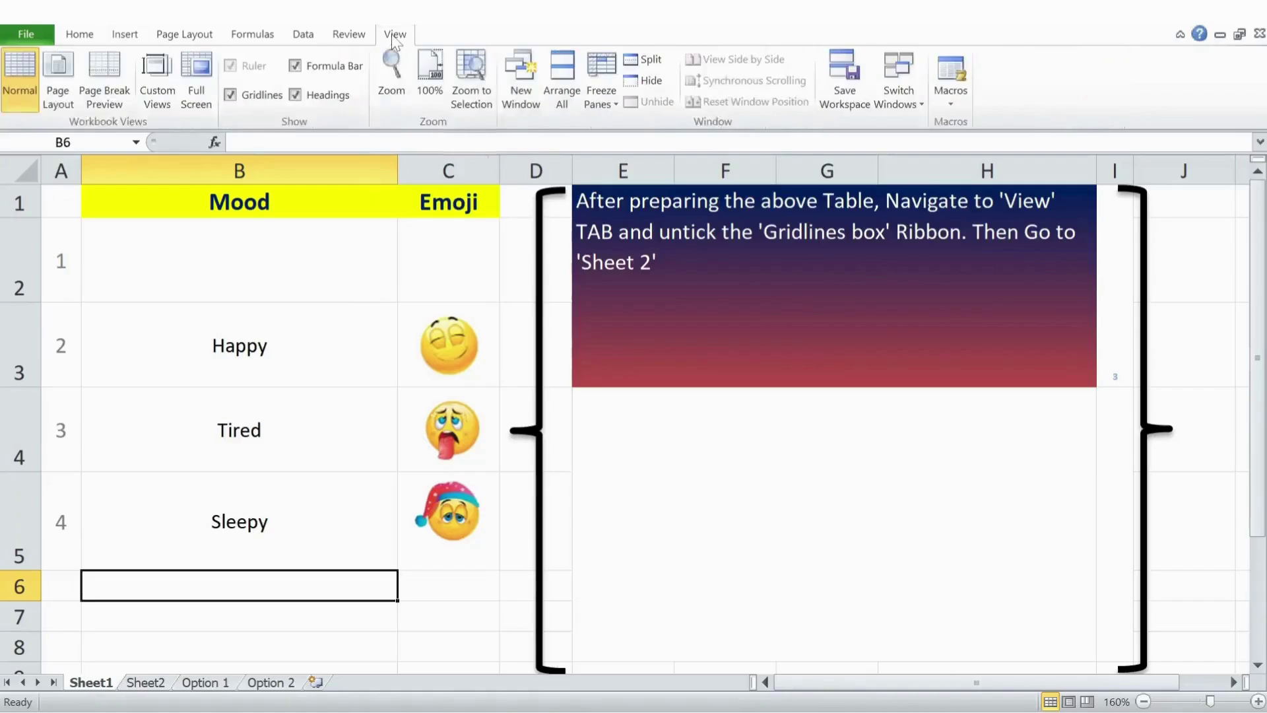
click(231, 96)
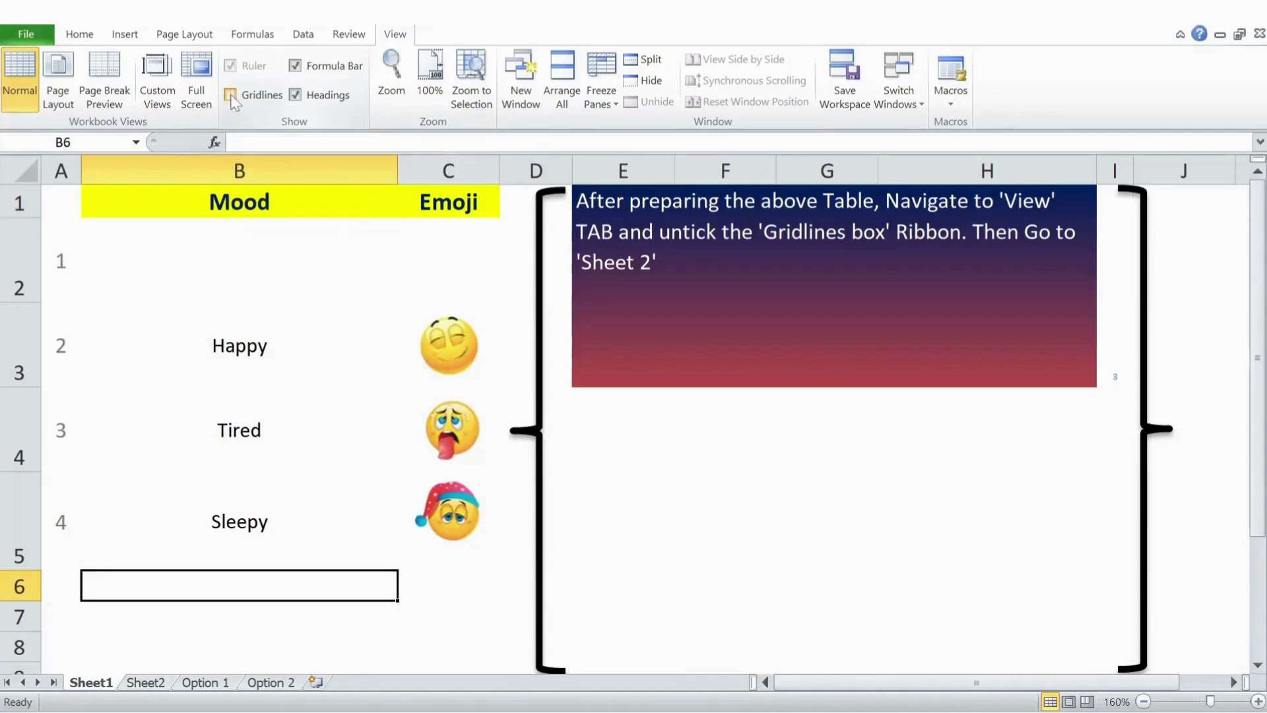
click(266, 282)
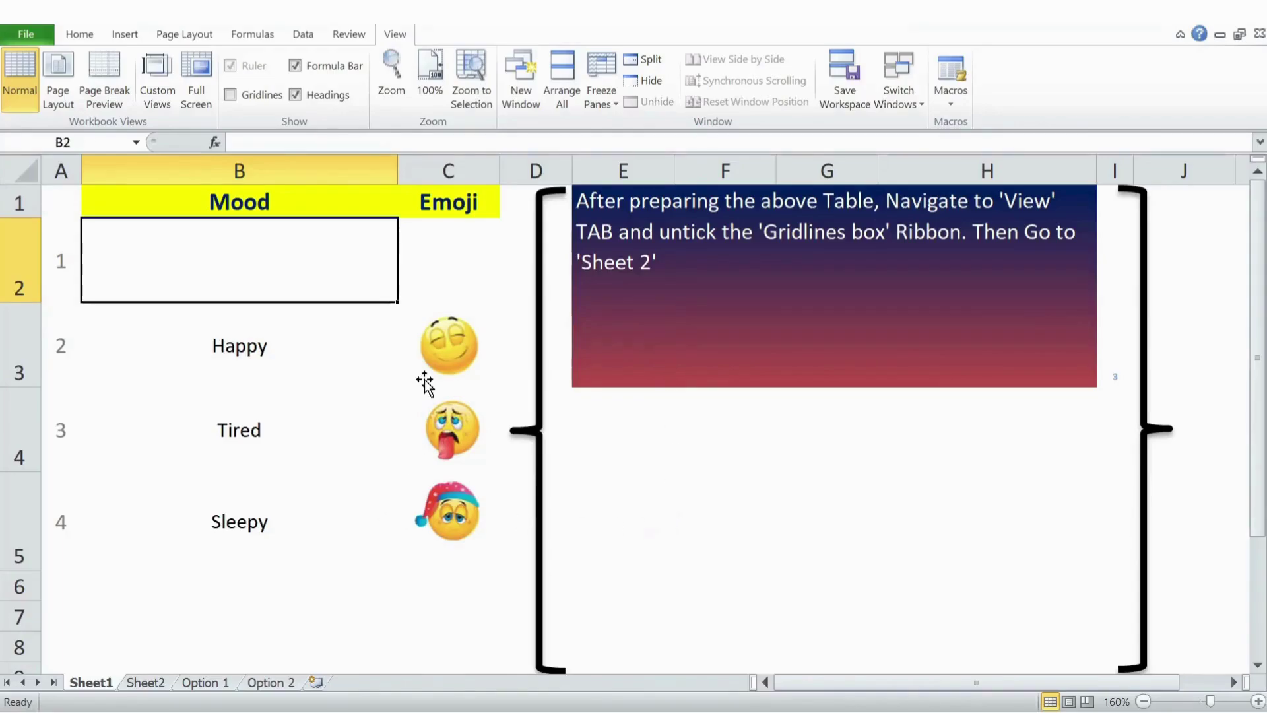
Clear the instruction number in cell I1 and switch to Sheet2.
click(1123, 365)
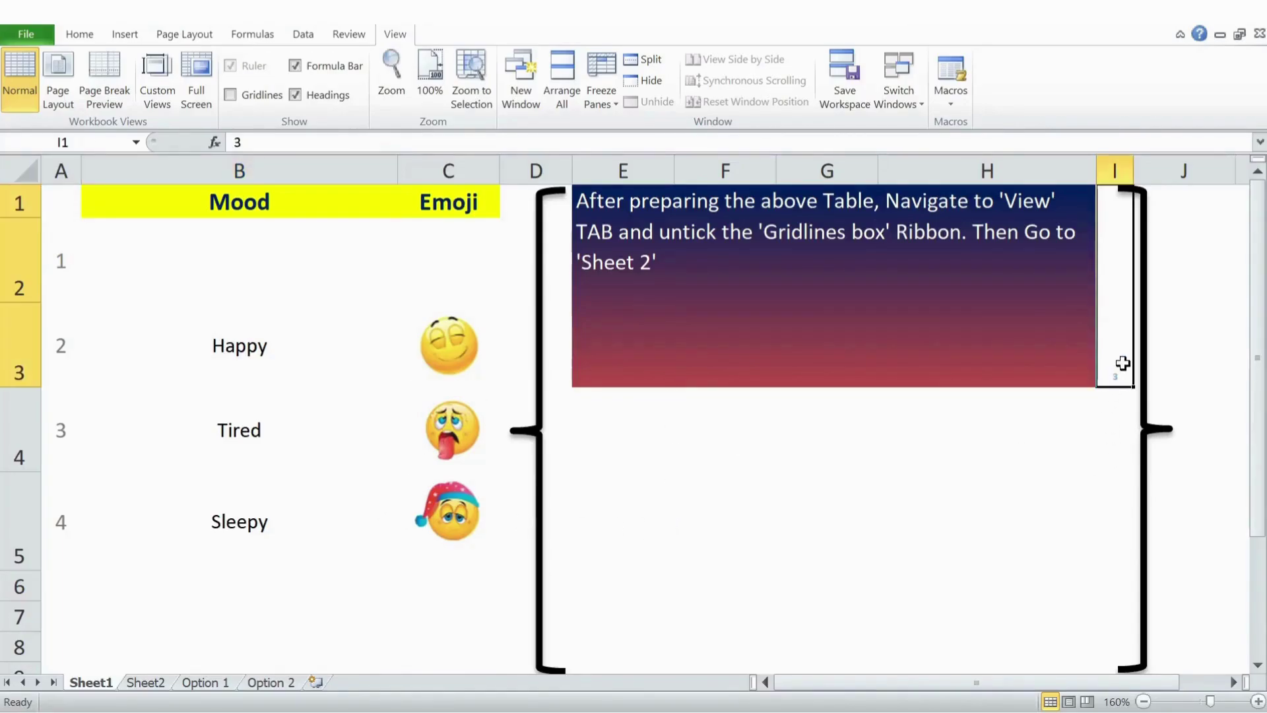
key(BackSpace)
click(159, 685)
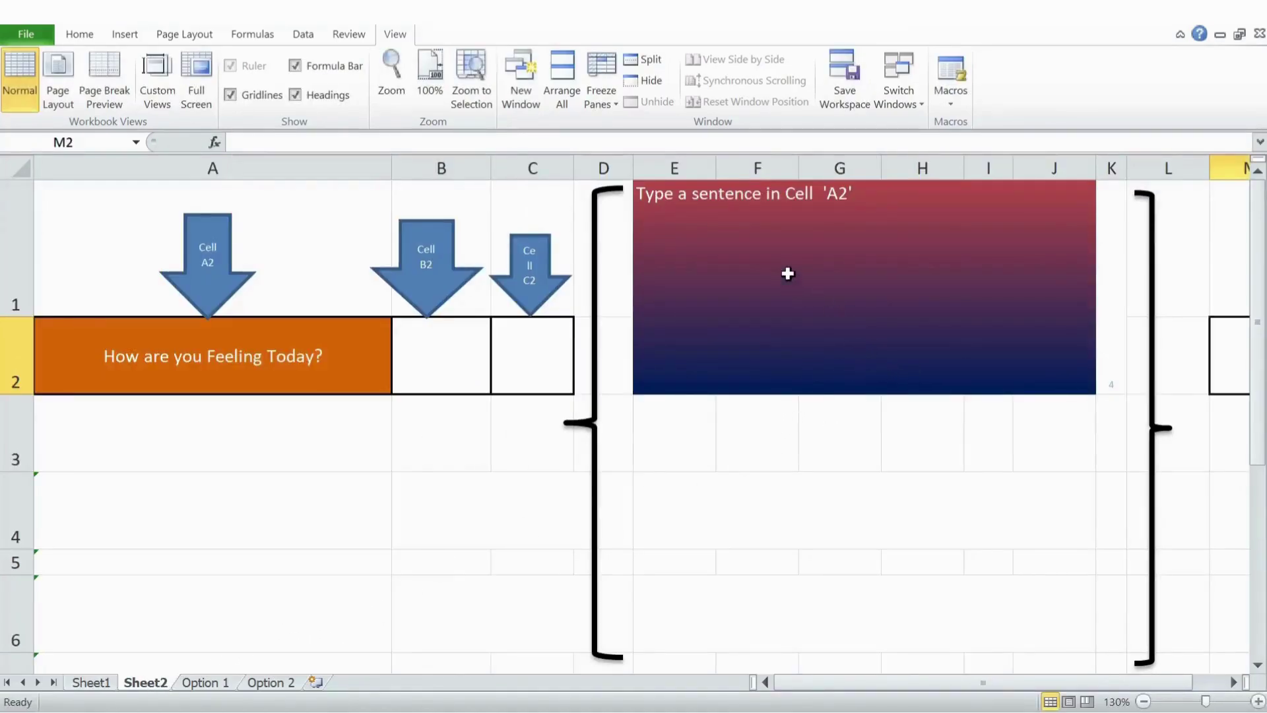
Set the instruction number in cell K1 of Sheet2 to 5.
click(214, 350)
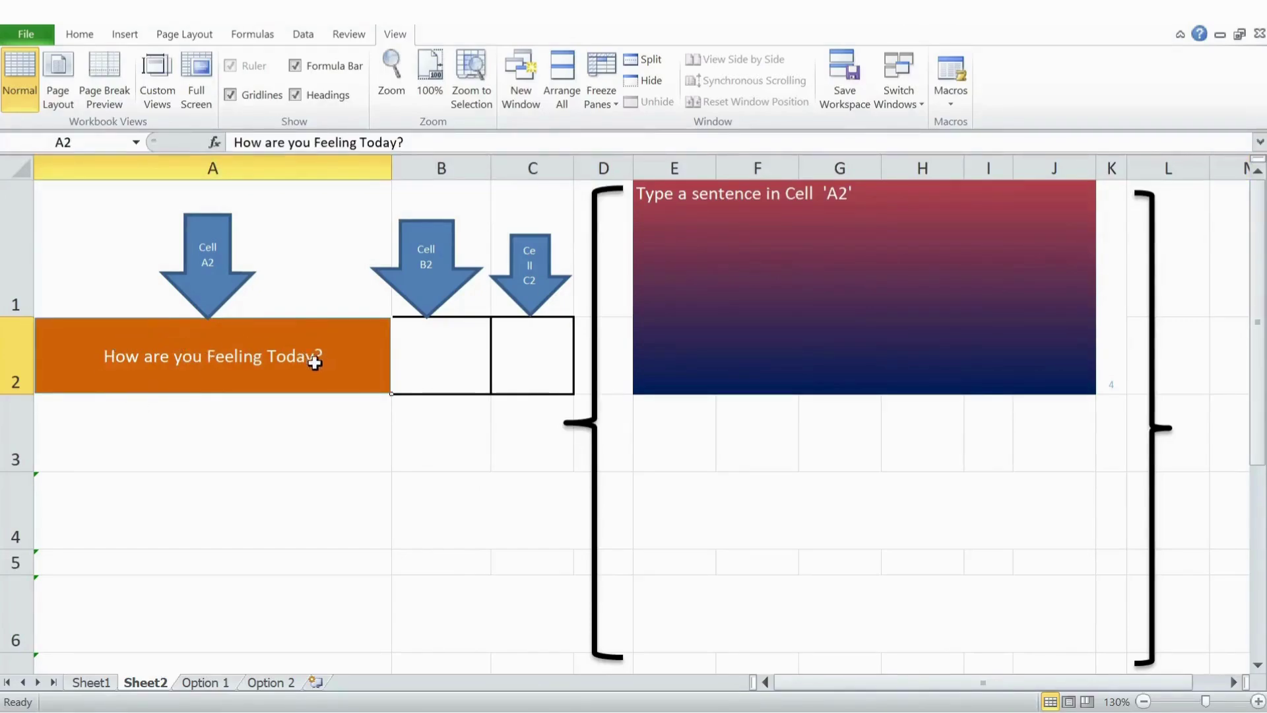
click(445, 363)
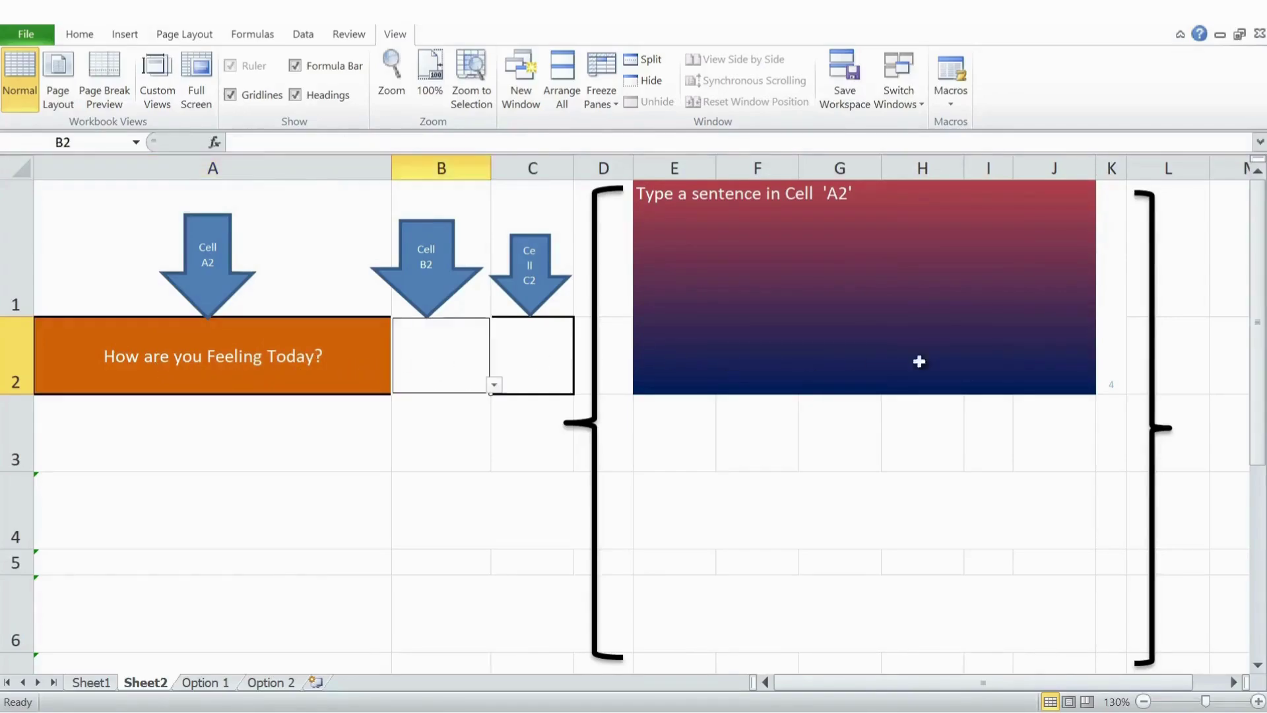
click(1115, 340)
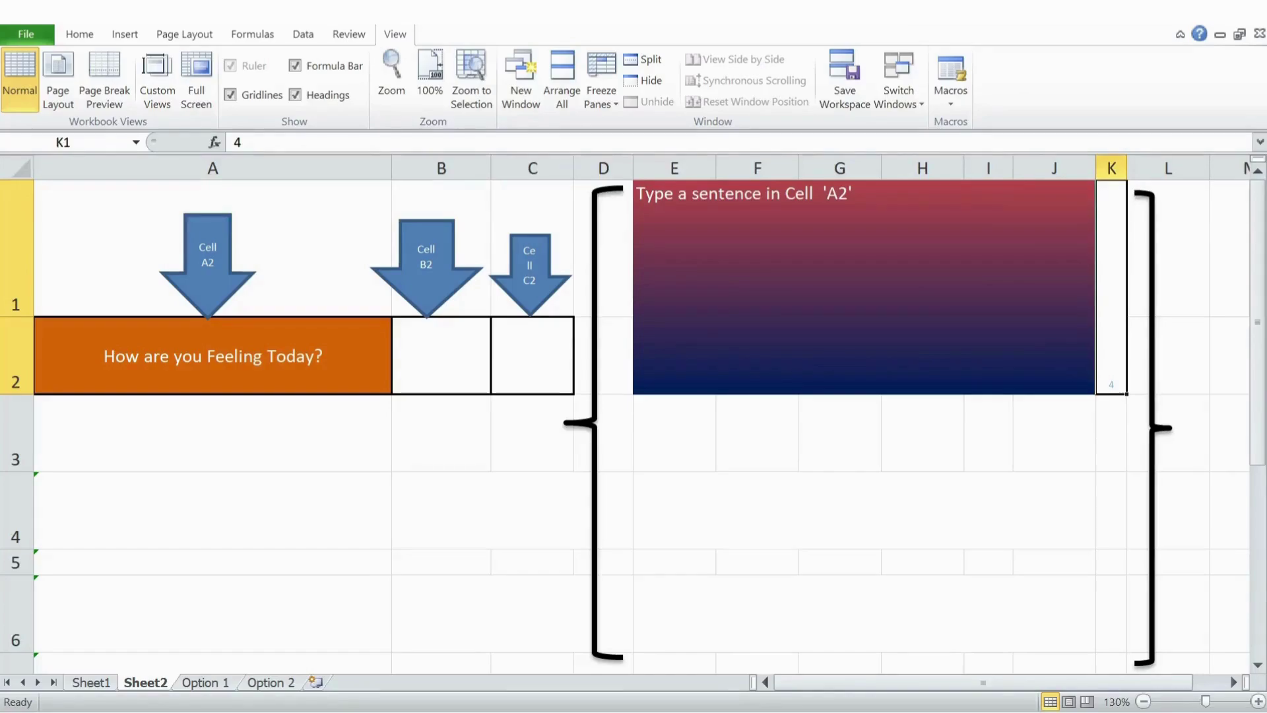
text(5)
key(Return)
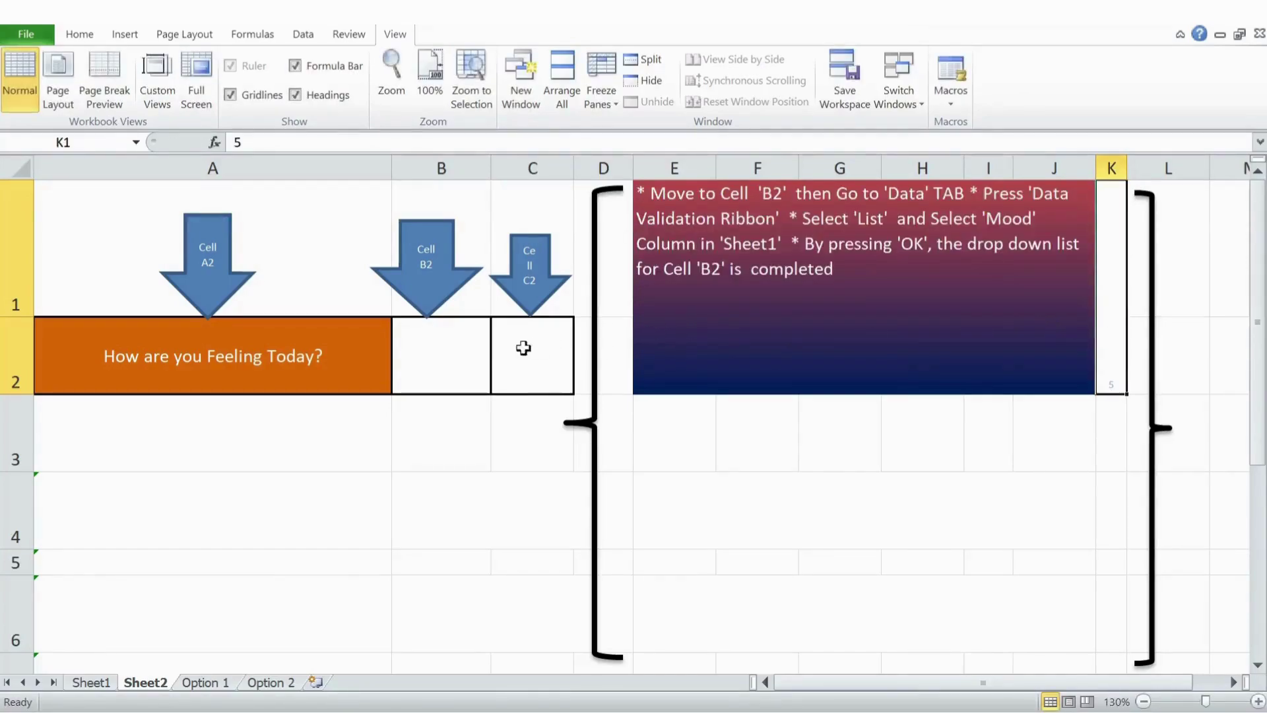
Apply List data validation to cell B2, using the Mood entries in B2:B5 of Sheet1 (=Mood) as the source.
click(470, 356)
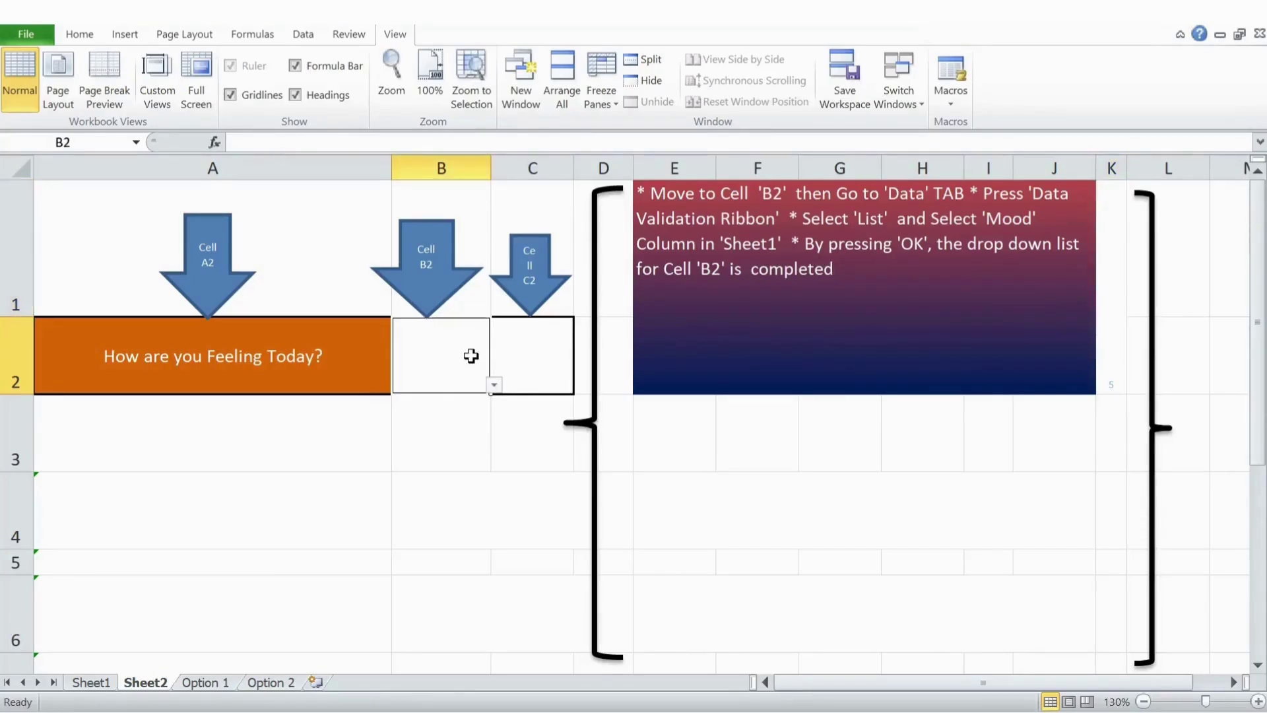
click(304, 36)
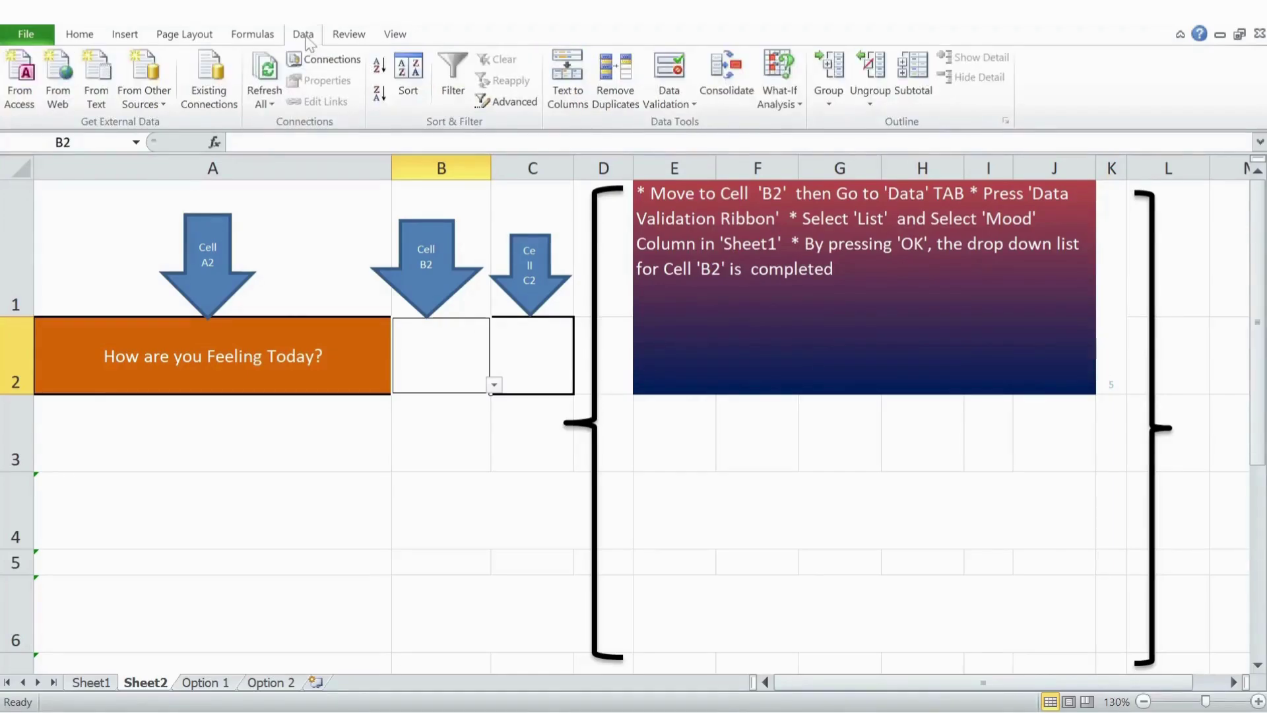
click(669, 68)
click(729, 416)
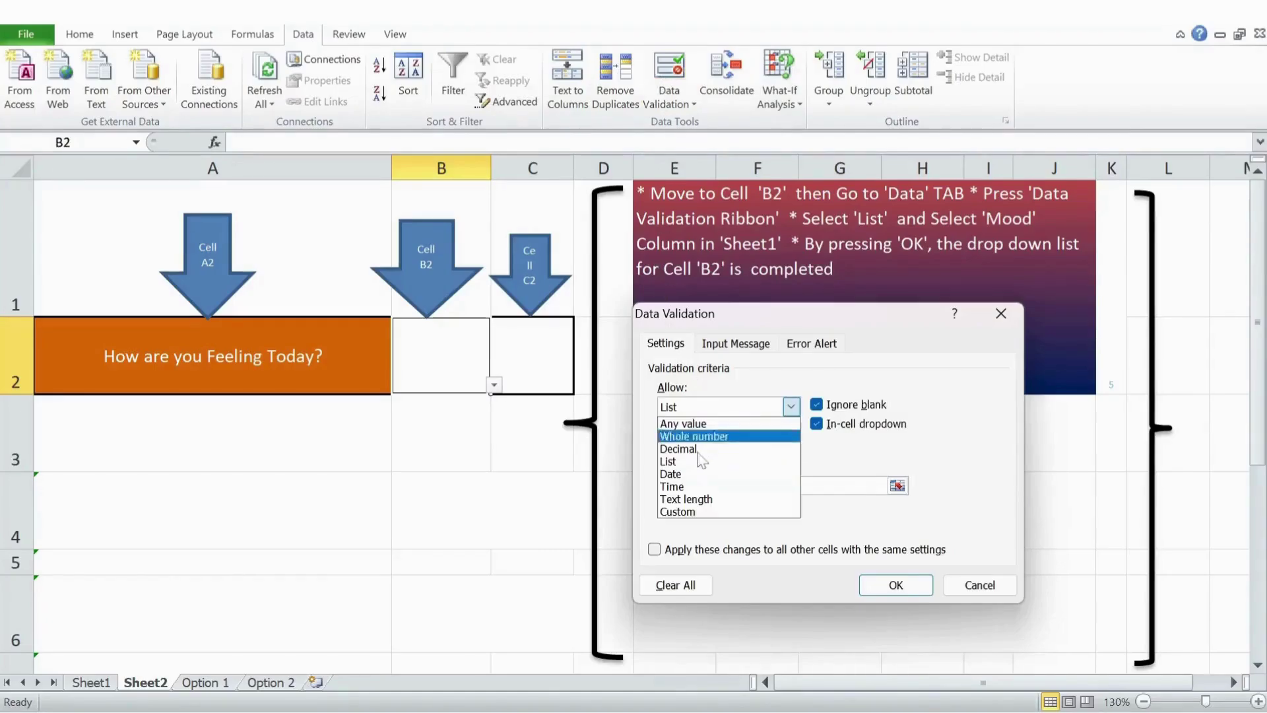
click(700, 461)
click(773, 484)
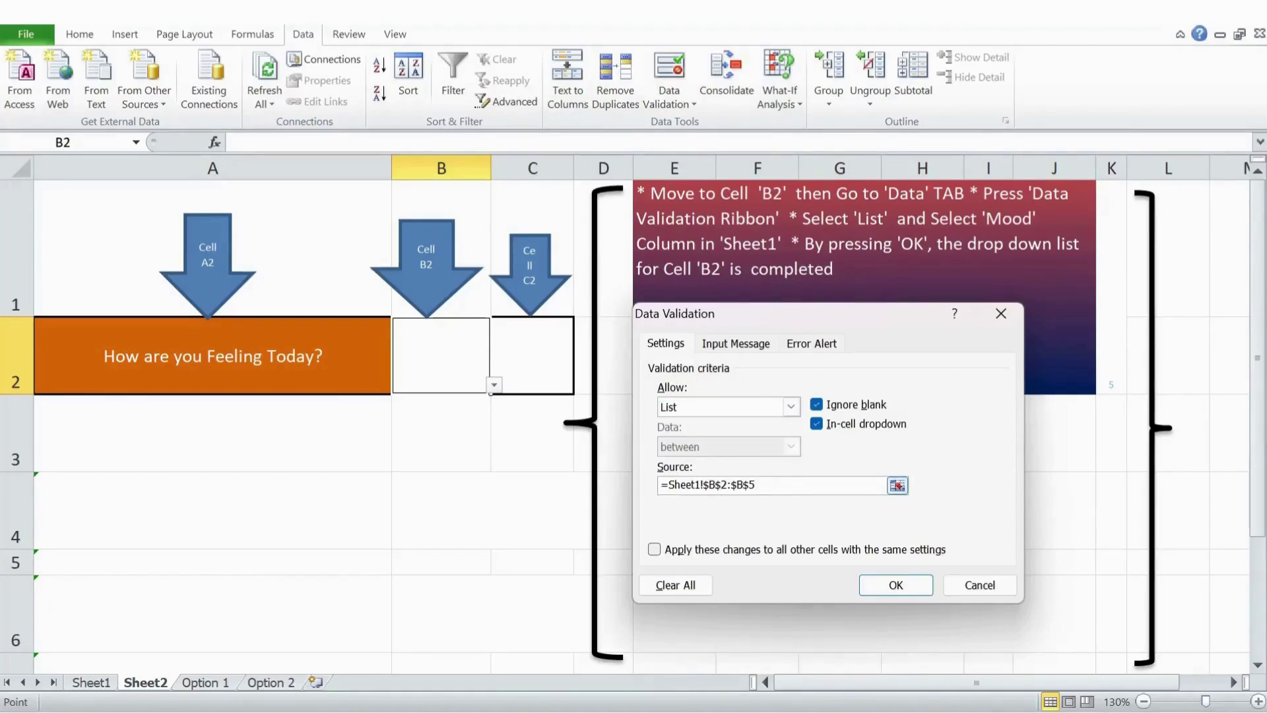
click(91, 683)
drag(288, 222, 260, 512)
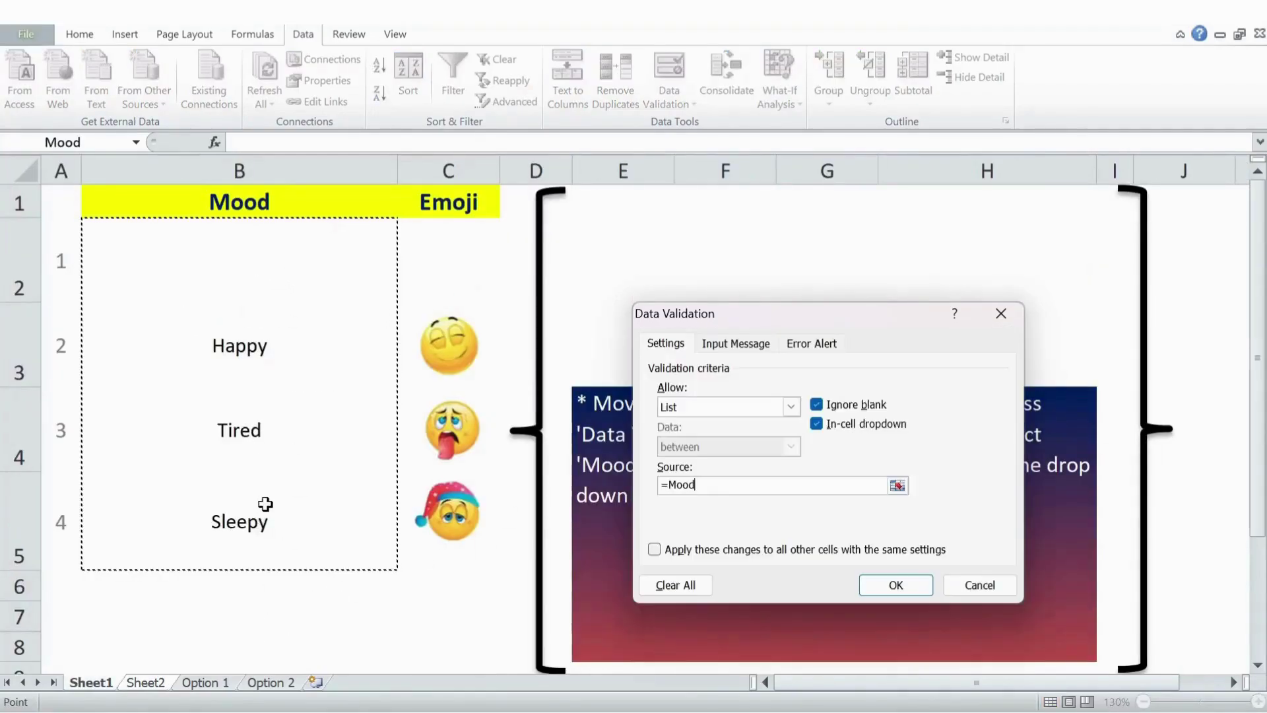
click(892, 586)
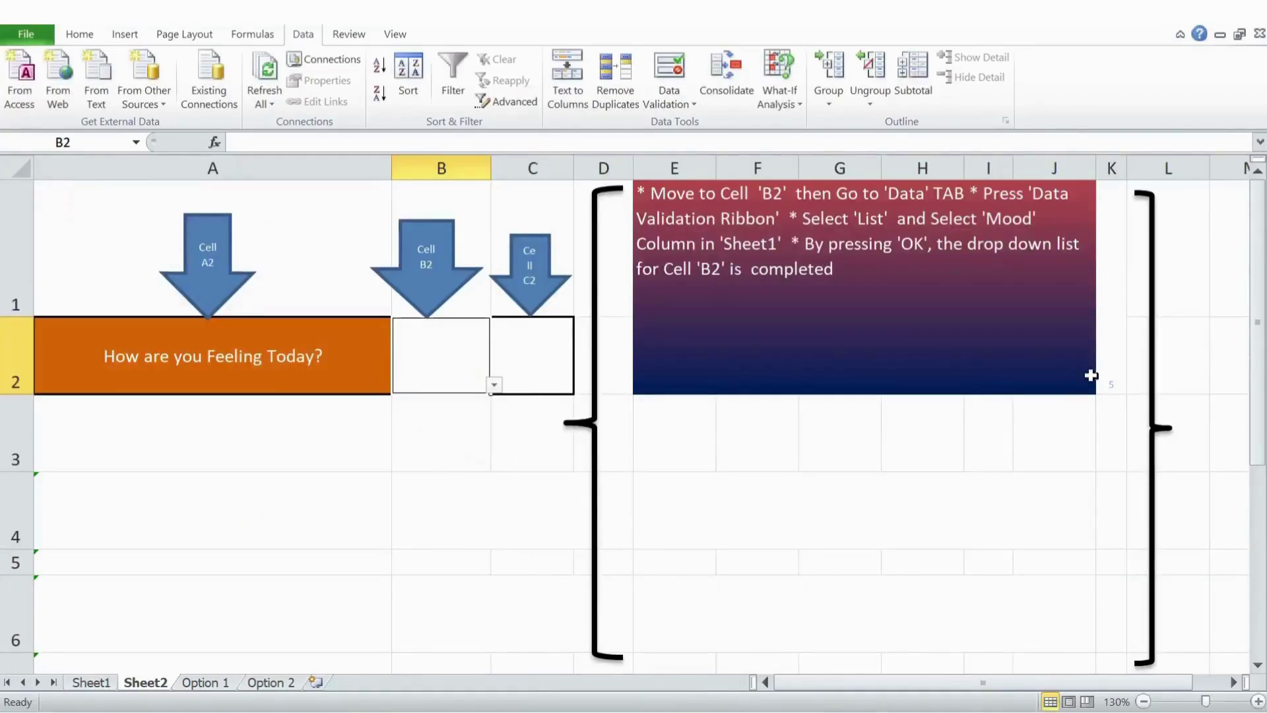
Choose Happy from the drop-down list in cell B2.
click(1109, 360)
click(468, 366)
click(495, 386)
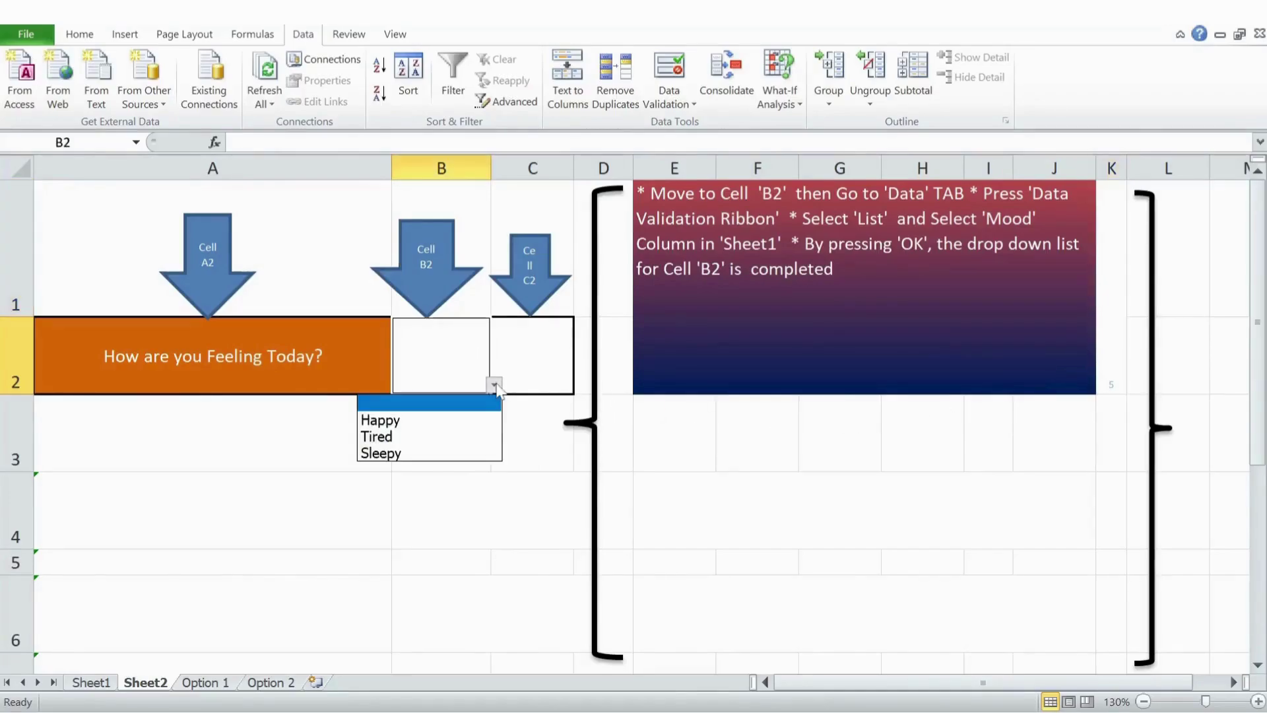
click(462, 421)
click(459, 421)
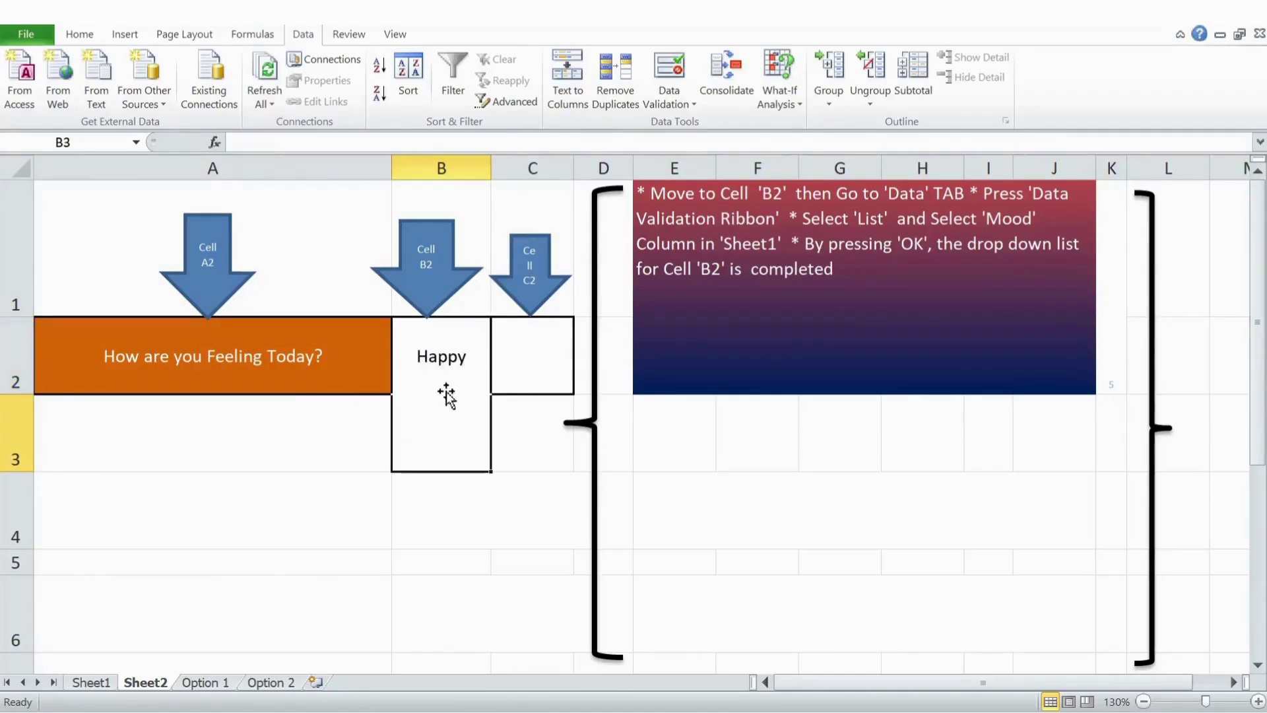
Set the instruction number in cell K1 to 6 and select cell E3.
click(1099, 354)
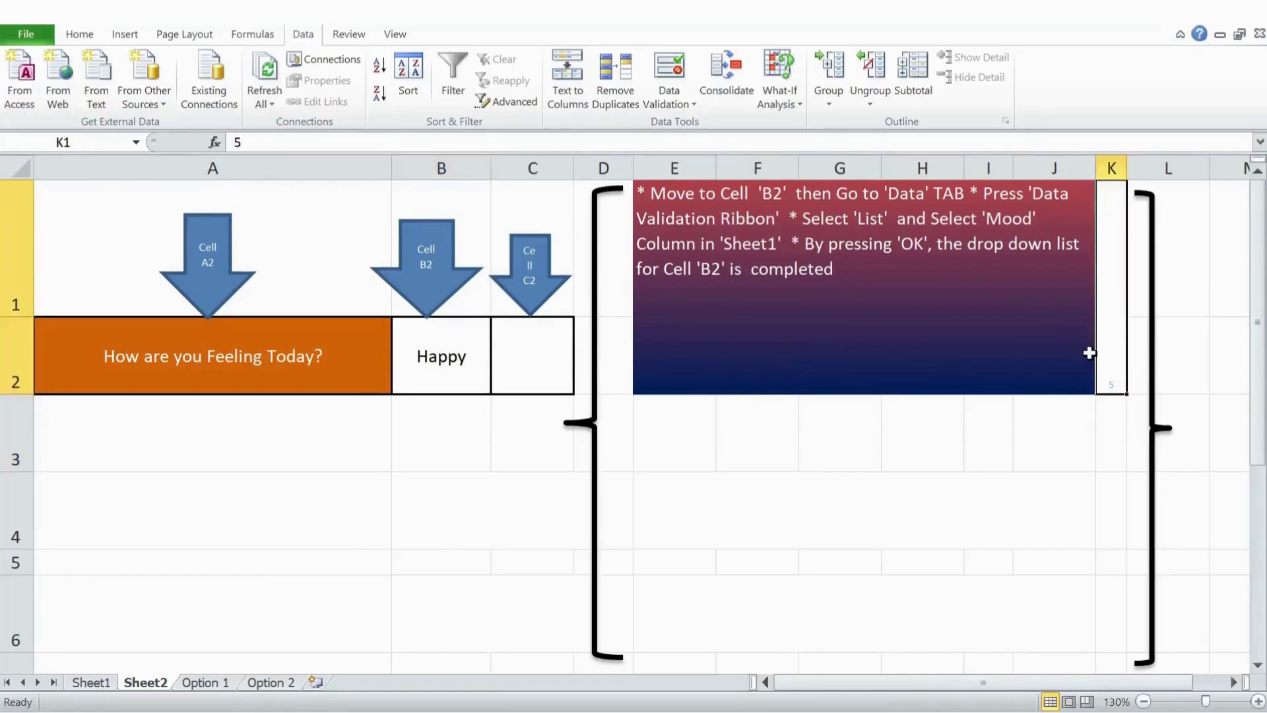
text(6)
key(ctrl+Return)
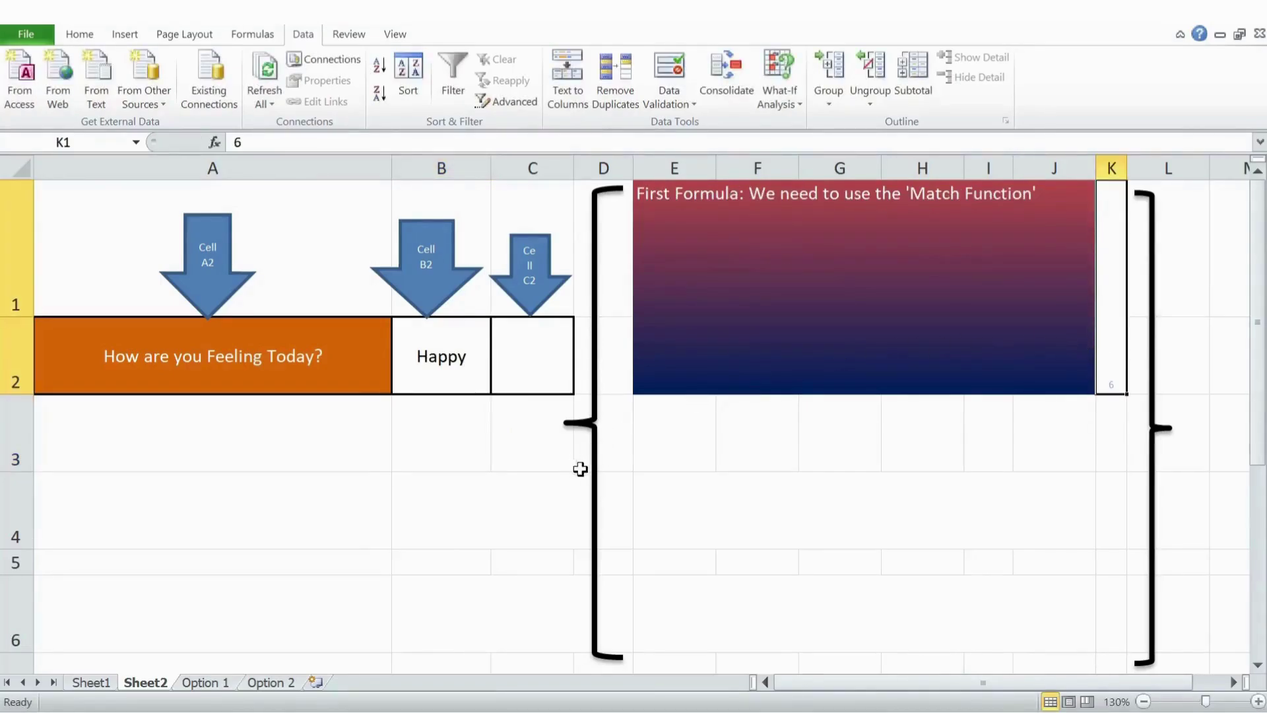
click(667, 456)
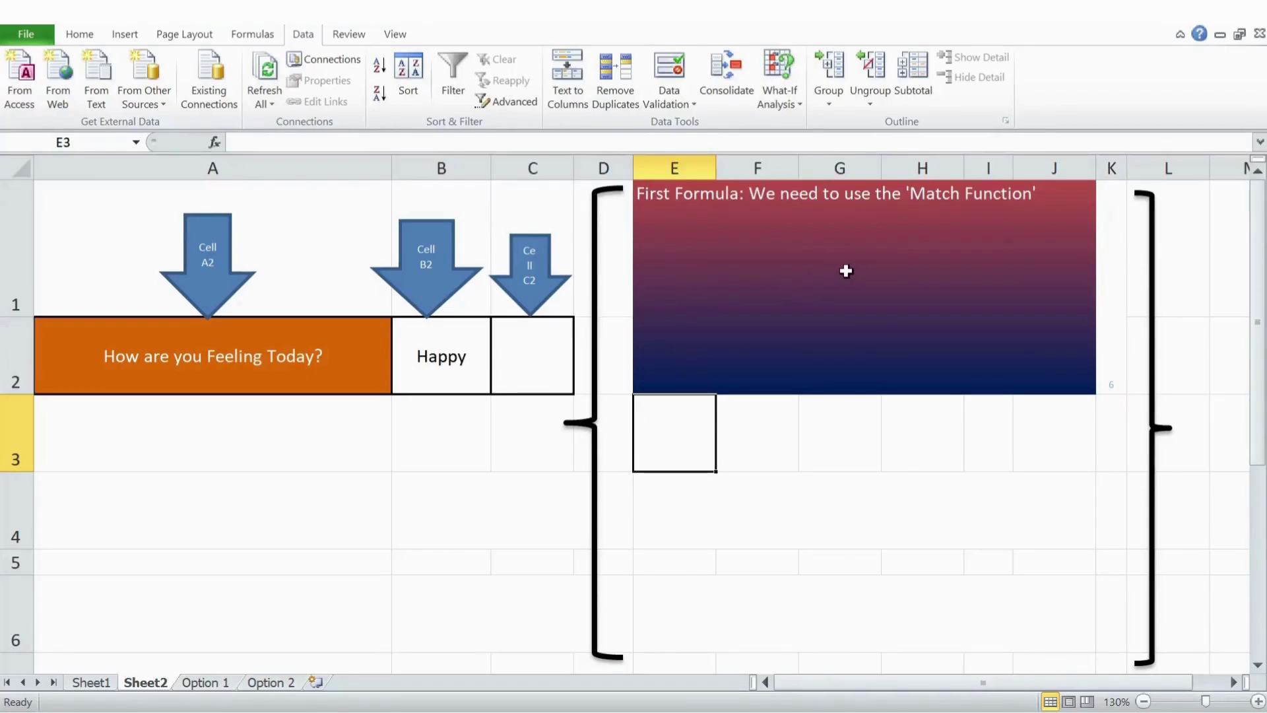
Set the instruction number in cell K1 to 7.
click(1101, 322)
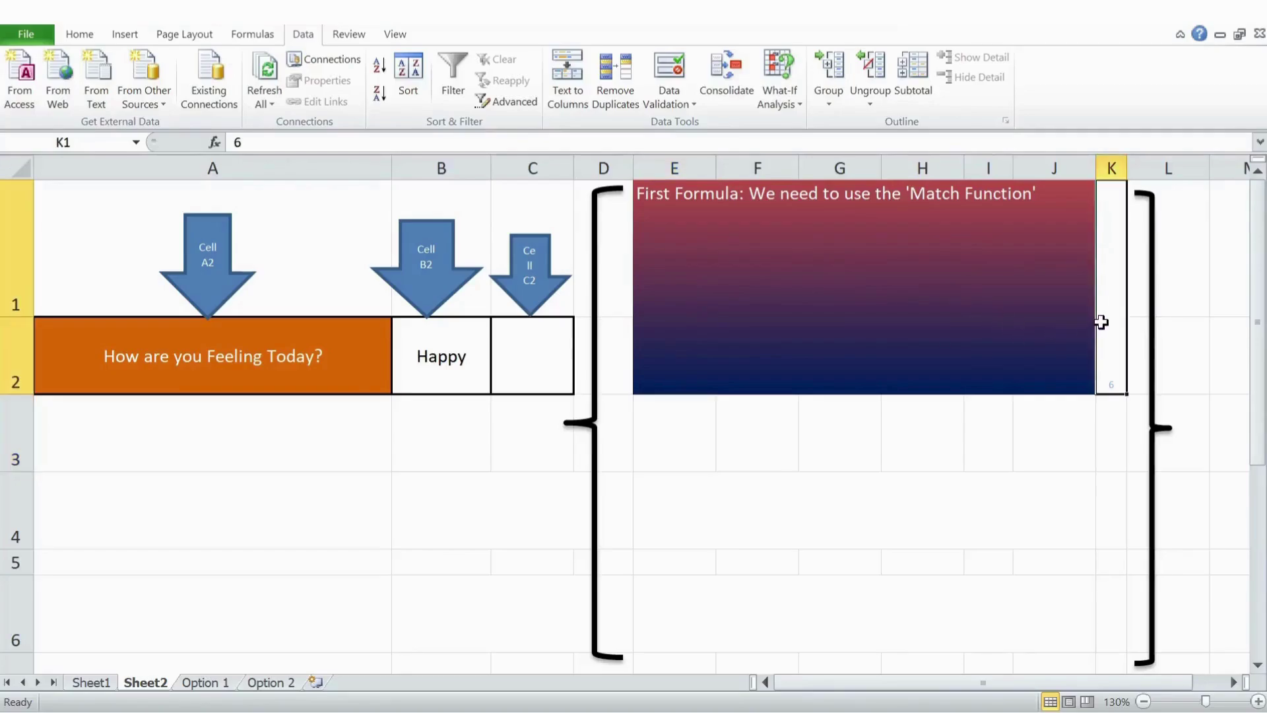
text(7)
key(ctrl+Return)
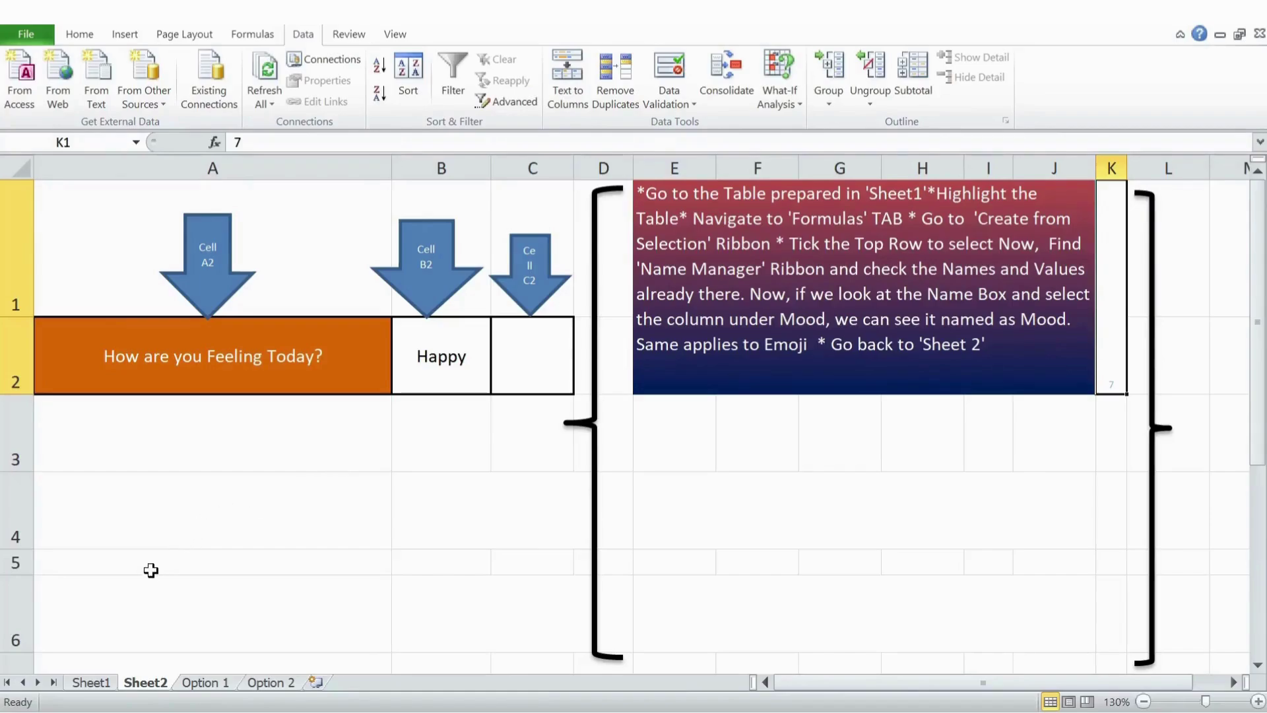
Create names from the top row of the Mood and Emoji table in B1:C5 of Sheet1.
click(91, 685)
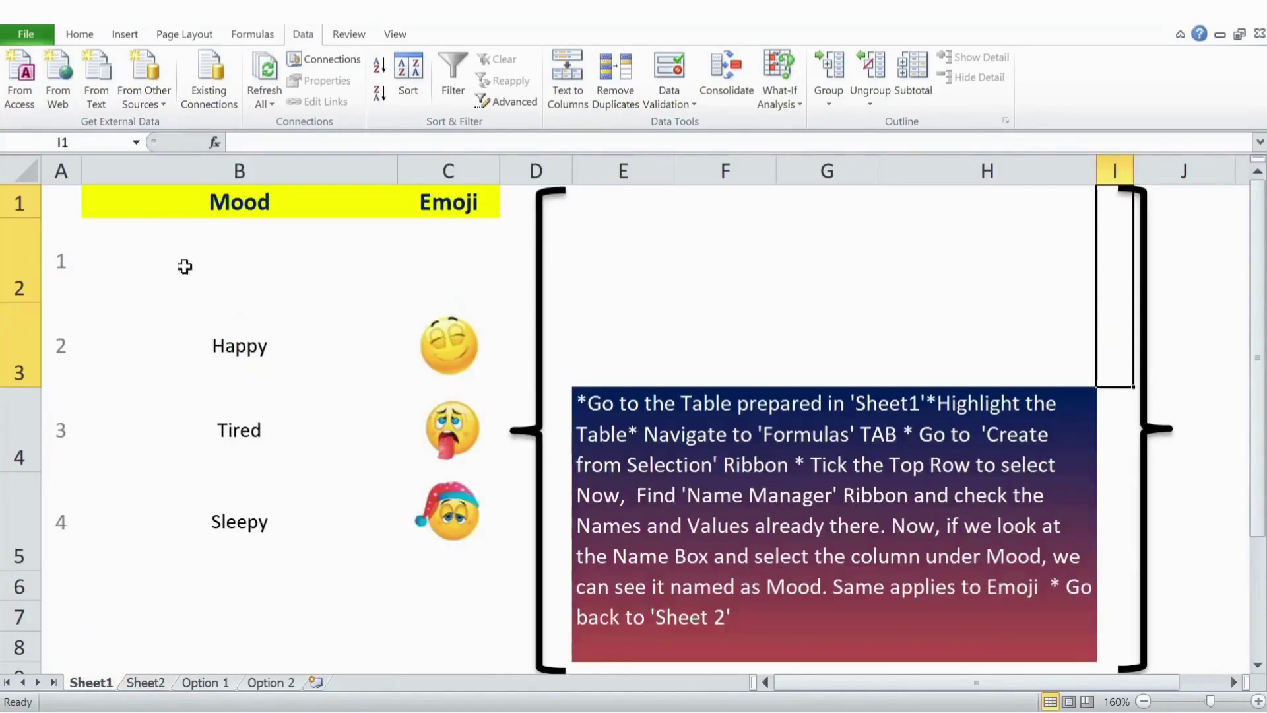
drag(176, 197, 445, 517)
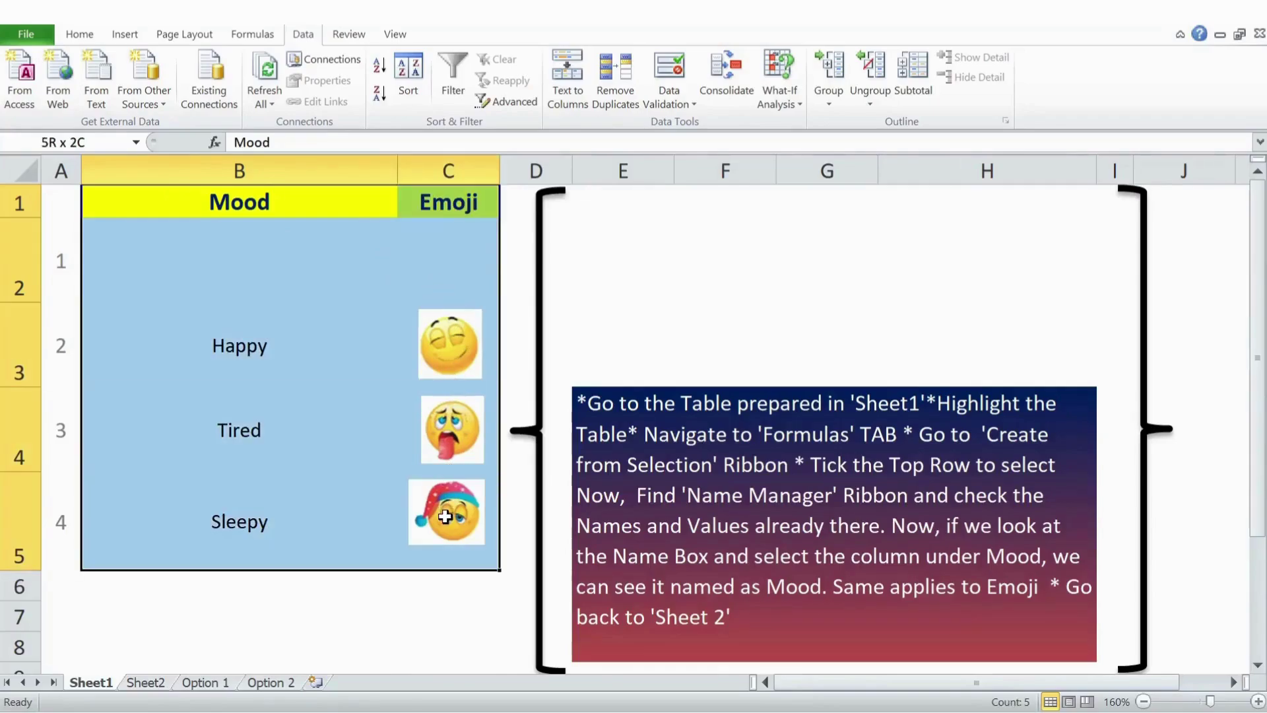
click(261, 38)
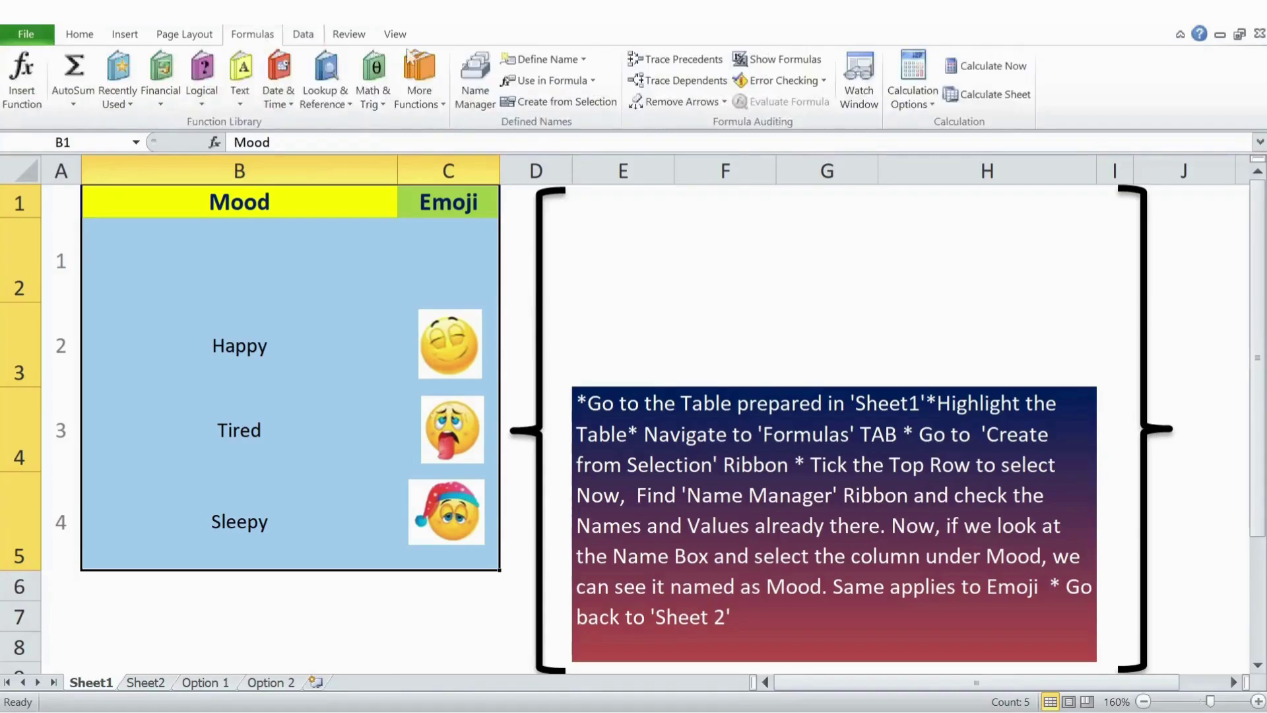
click(564, 102)
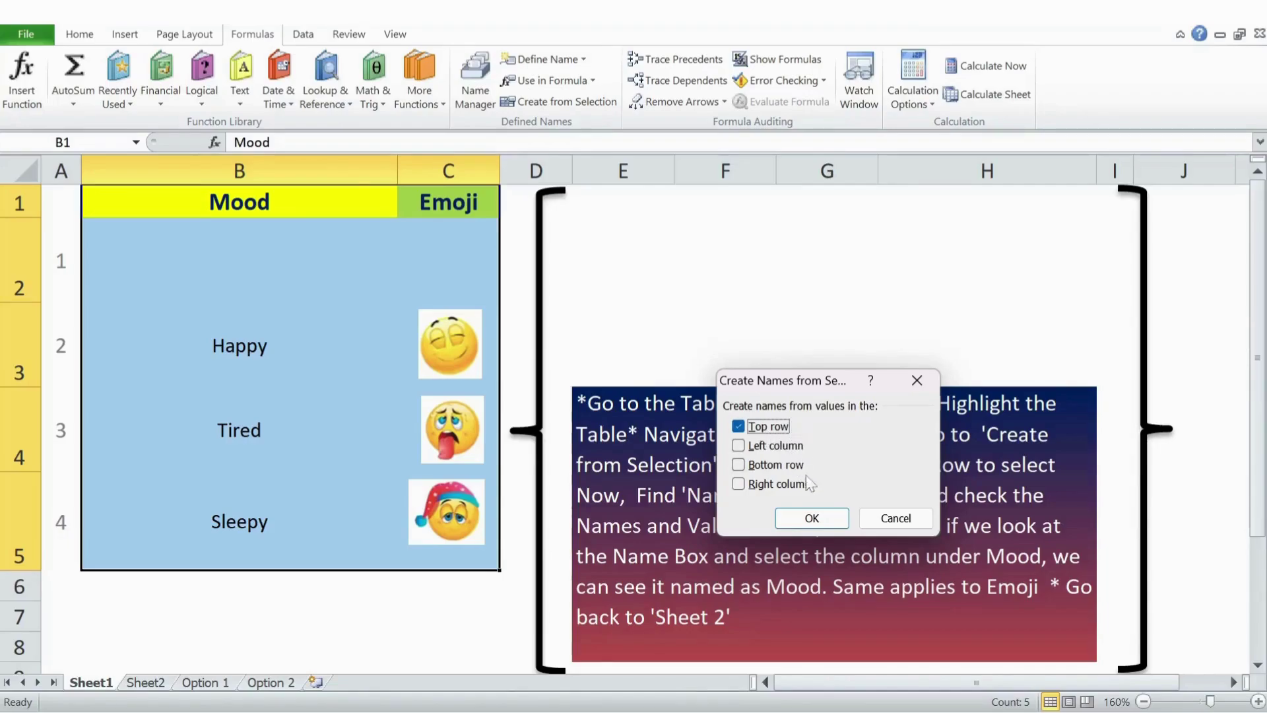
click(809, 519)
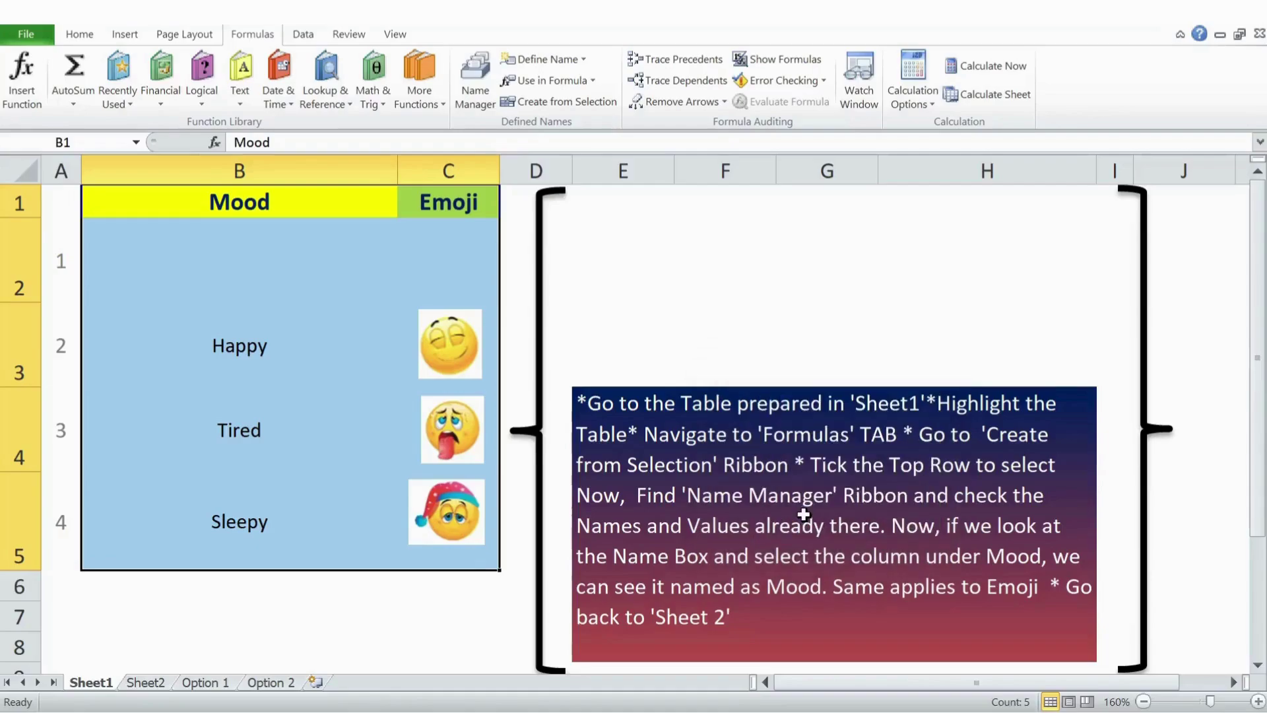
Check the defined names in the Name Manager, and check the names of ranges B2:B5 and C2:C5 by selecting each.
click(476, 99)
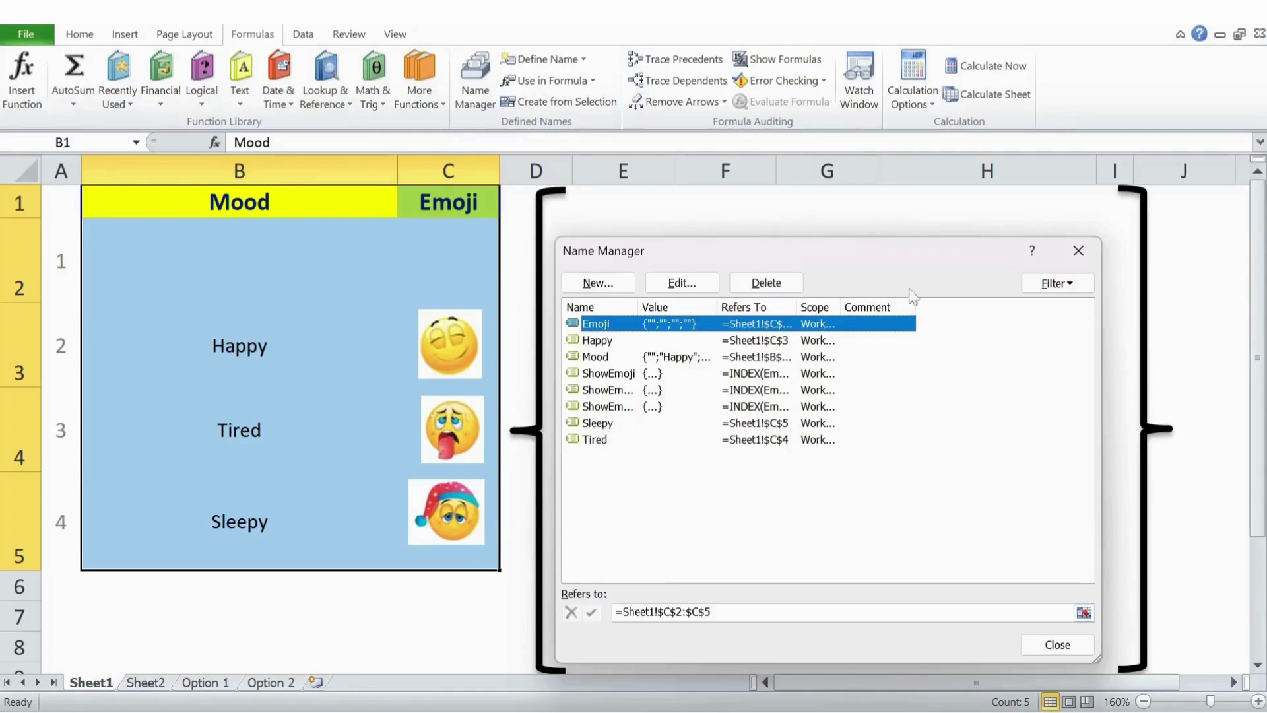
click(1075, 254)
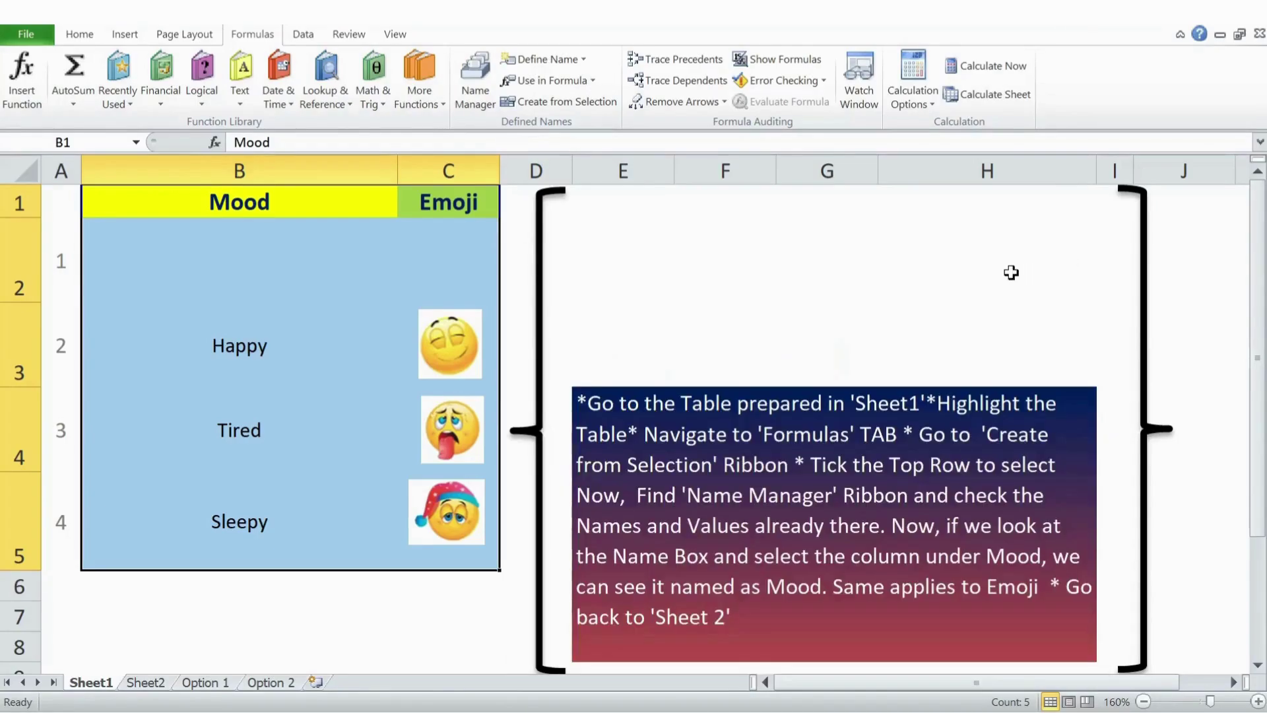
click(309, 338)
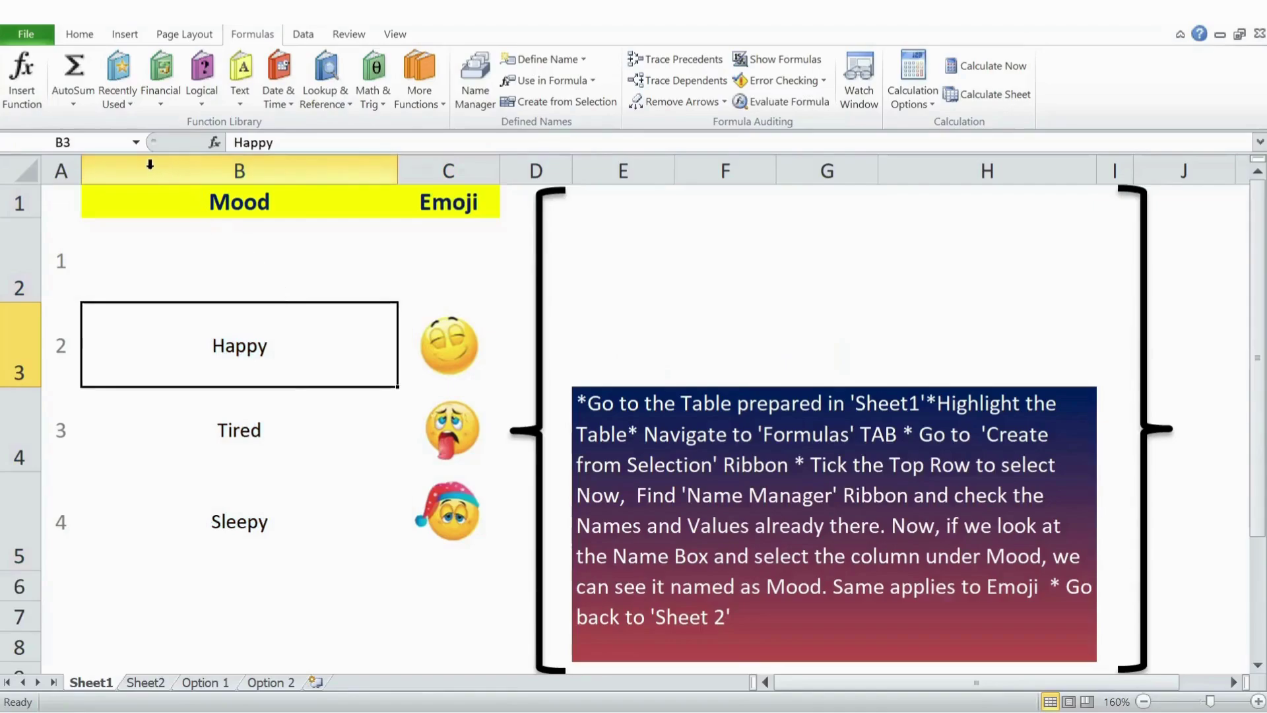
drag(208, 231, 212, 500)
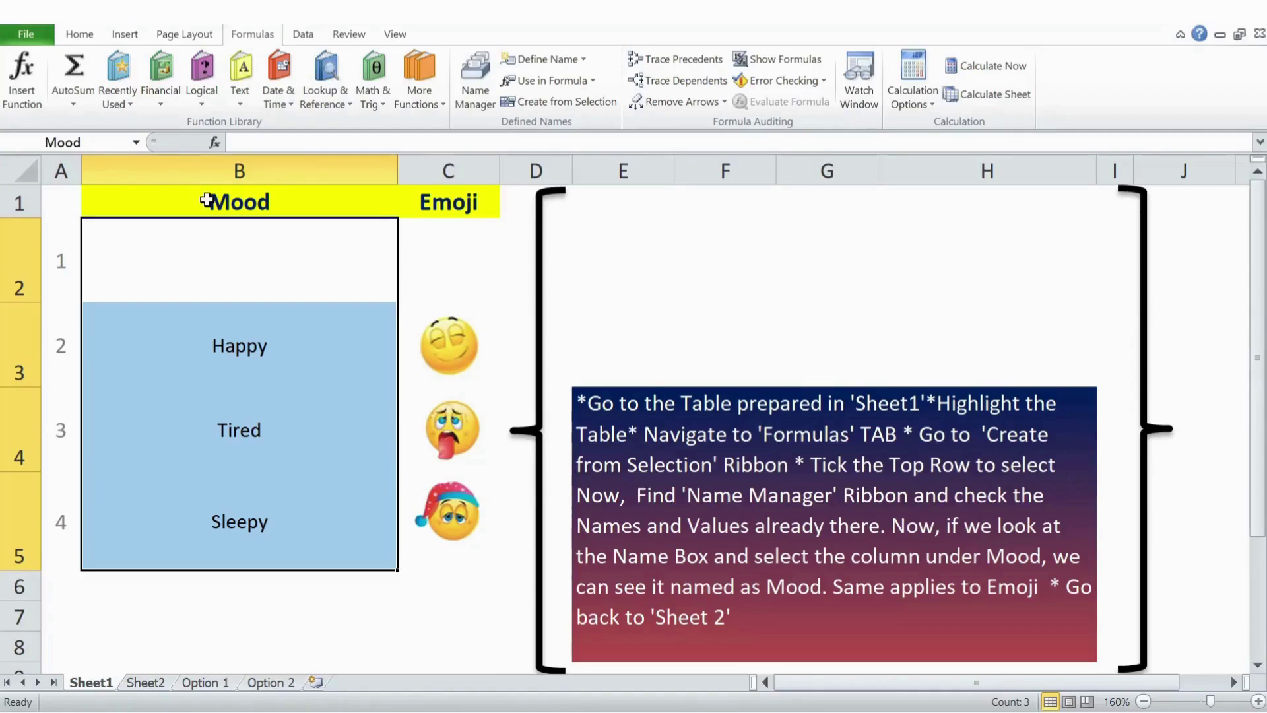
drag(460, 260, 462, 502)
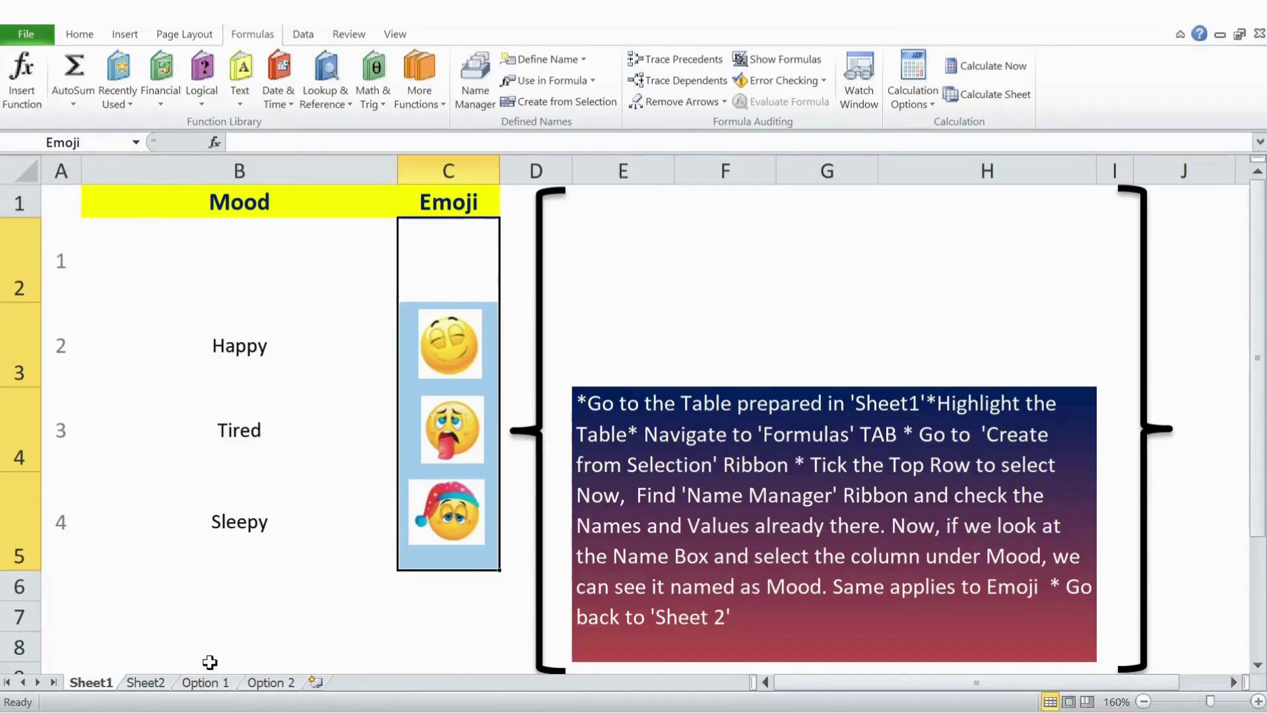
Return to Sheet2 and set the instruction number in cell K1 to 10.
click(145, 682)
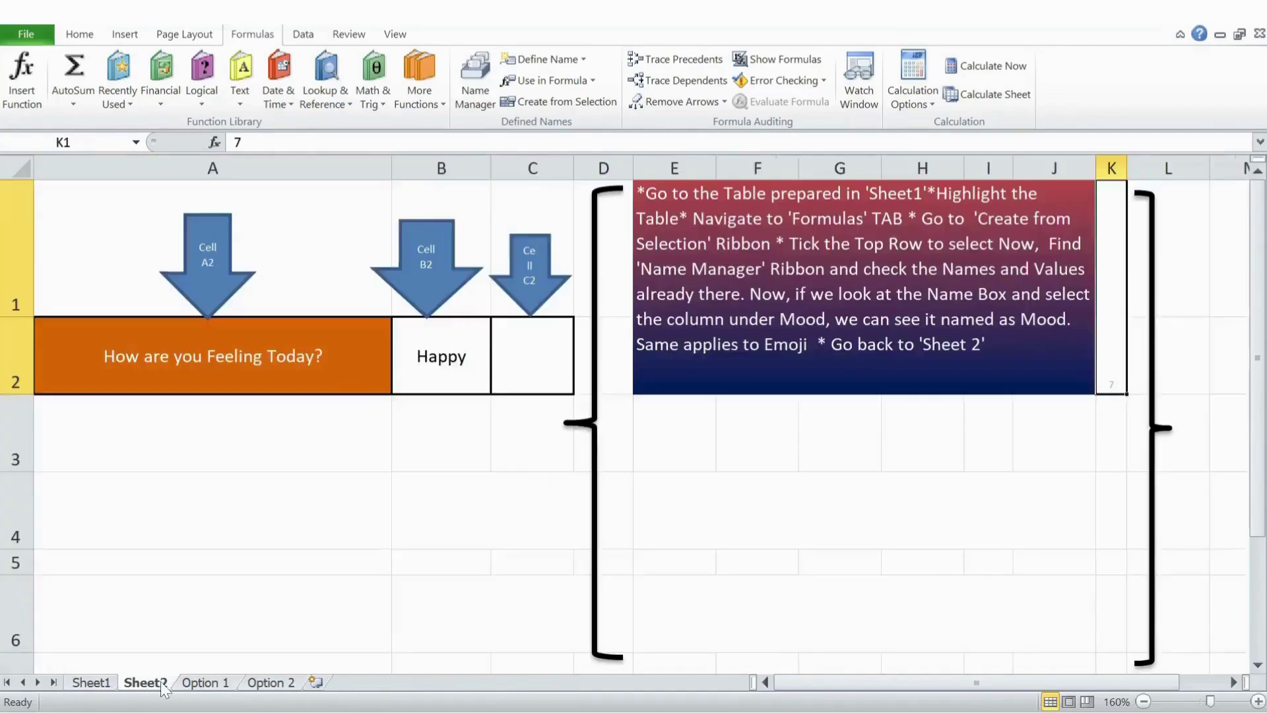
text(10)
click(1116, 343)
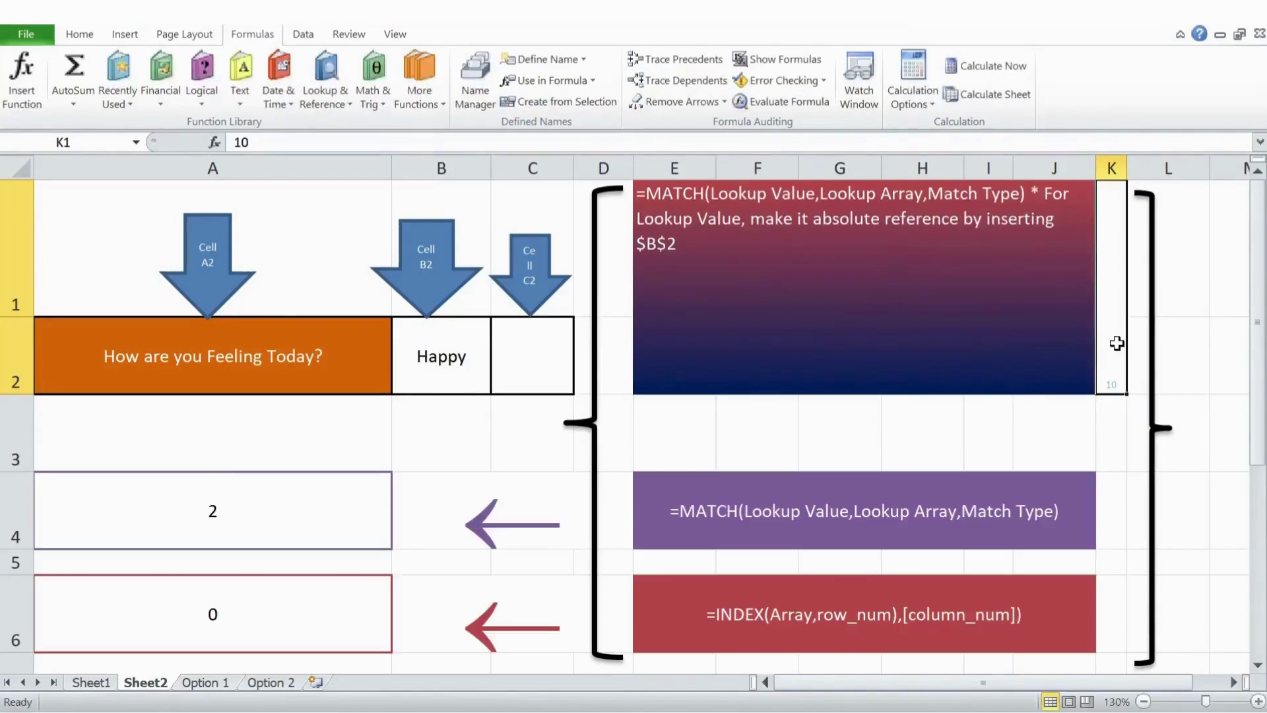
Examine the lookup value, lookup array and match type of the MATCH formula in A4, and compare its result with the row numbers on Sheet1.
double_click(255, 511)
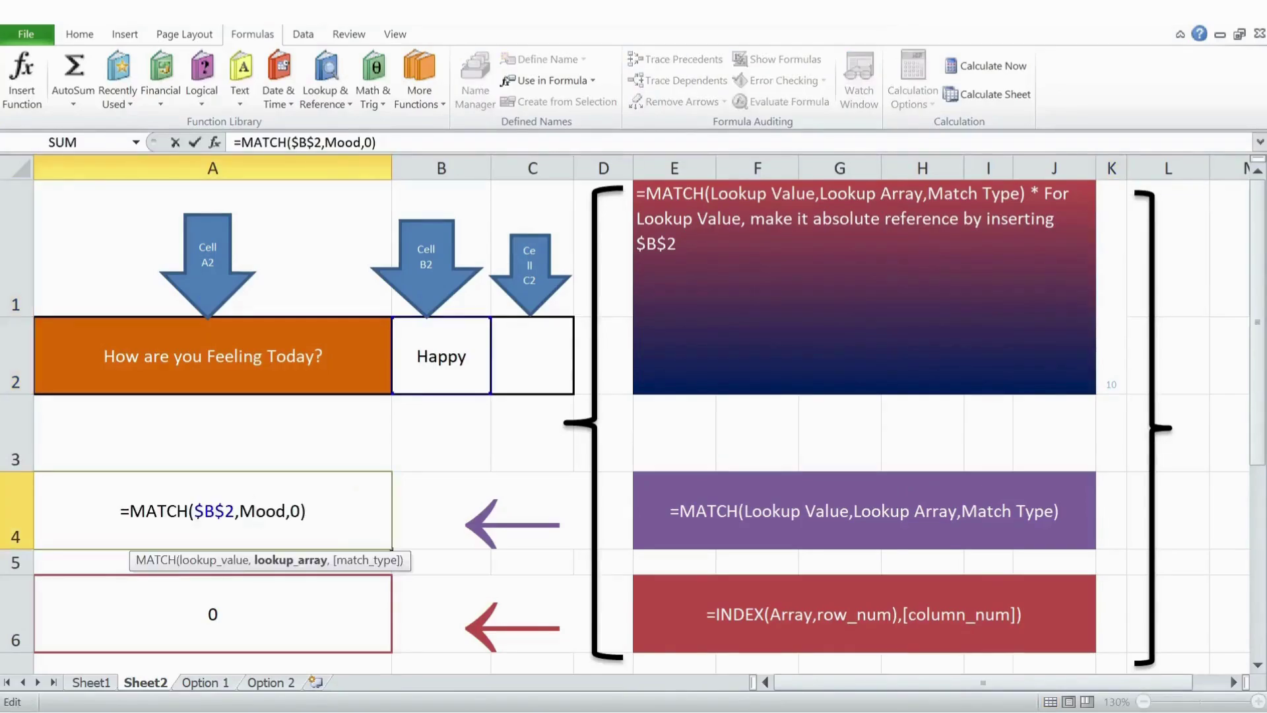
key(shift+Left)
key(shift+Left)
key(shift+Left)
key(shift+Left)
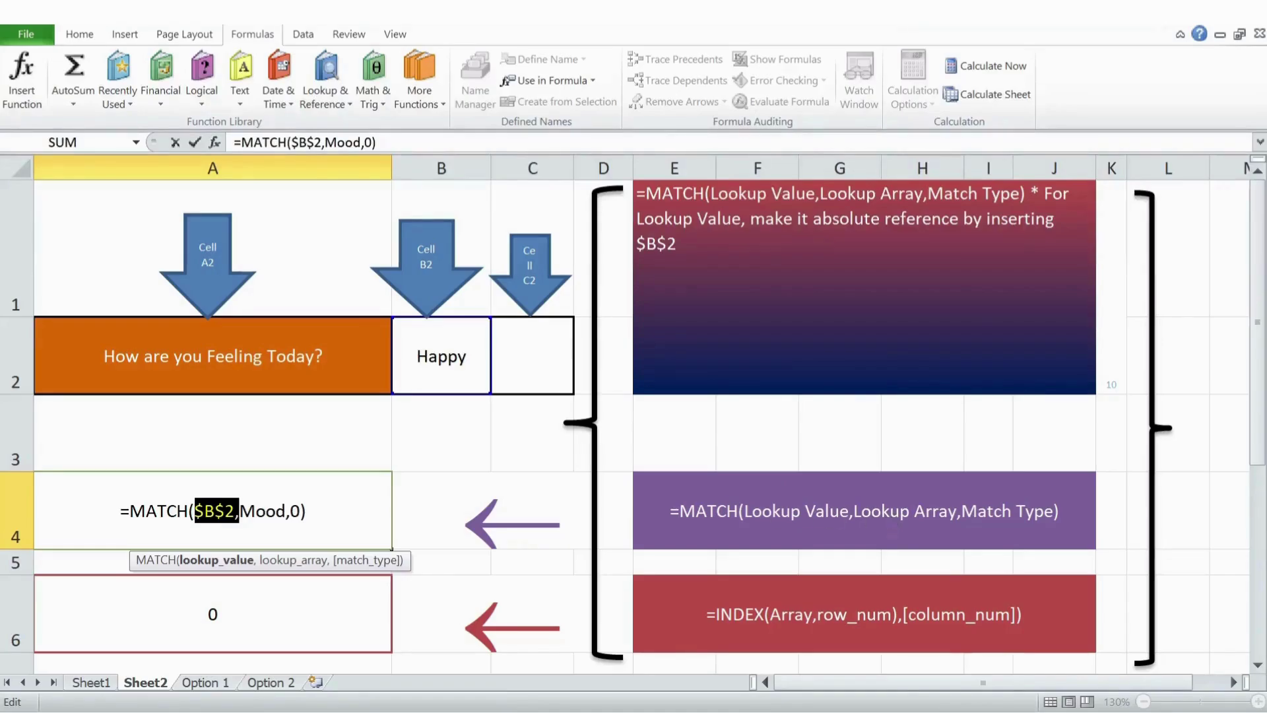
drag(240, 511, 287, 512)
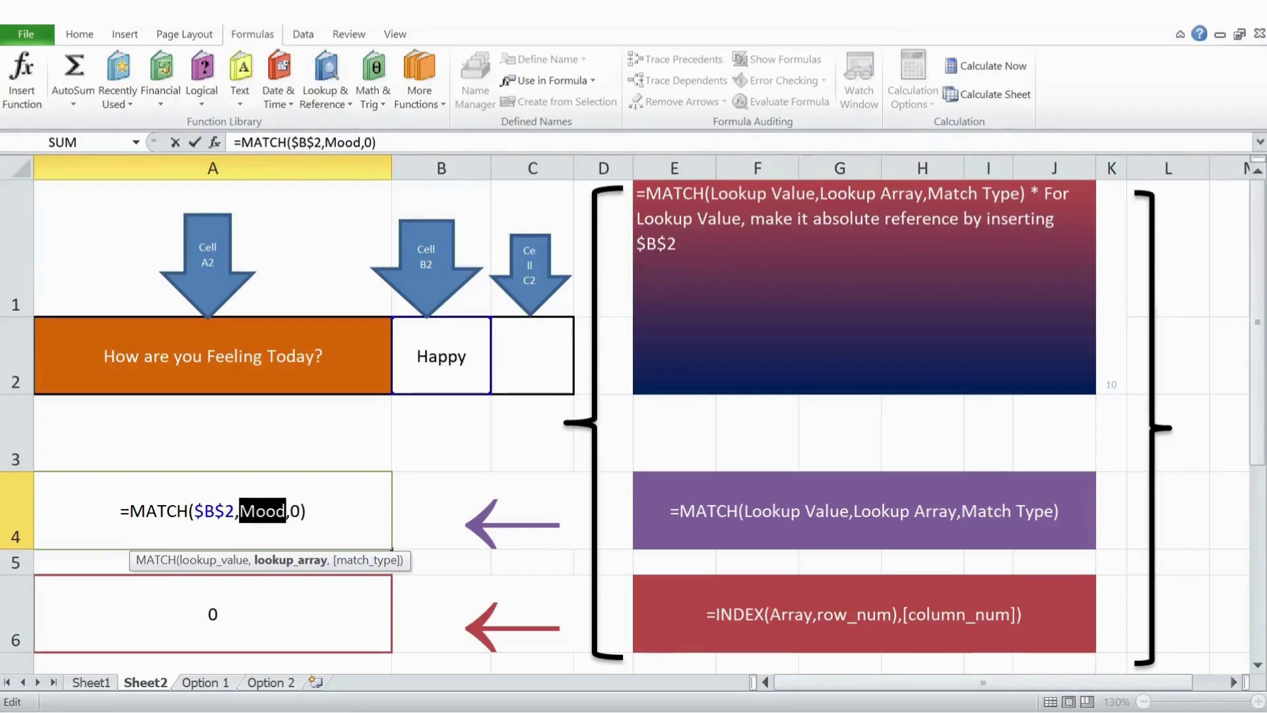
drag(290, 512, 301, 512)
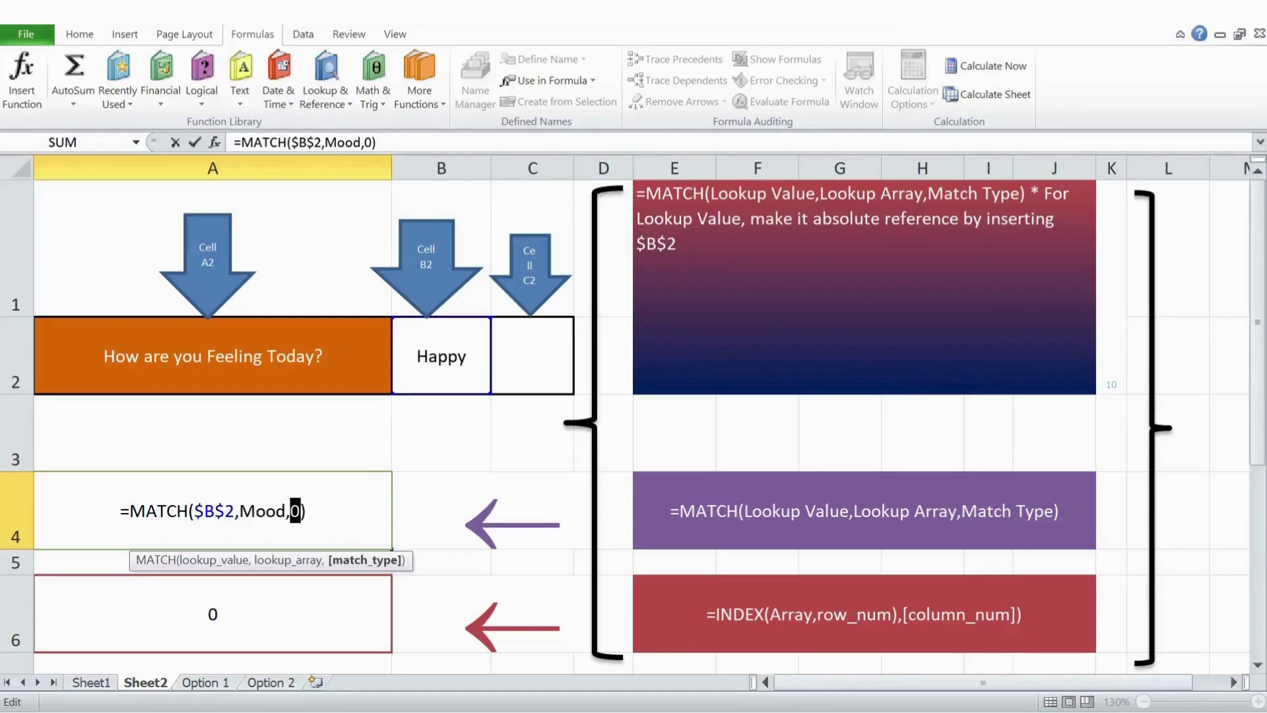
click(307, 511)
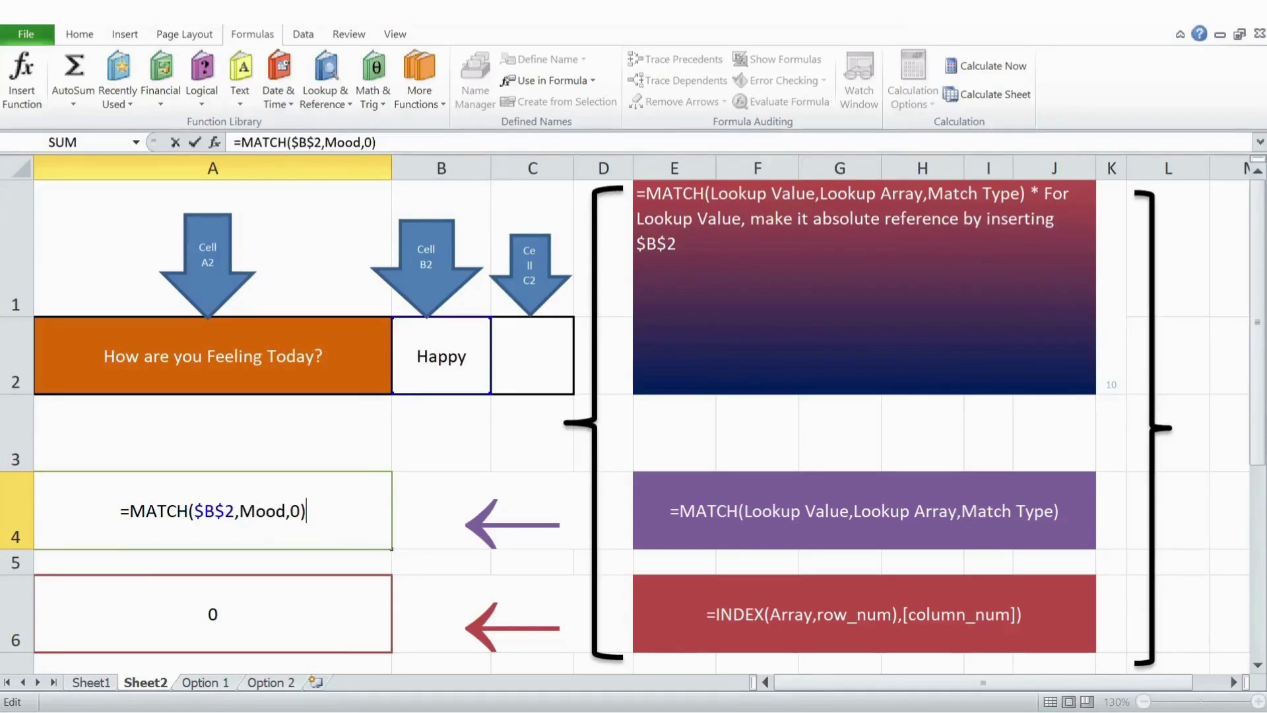
key(ctrl+Return)
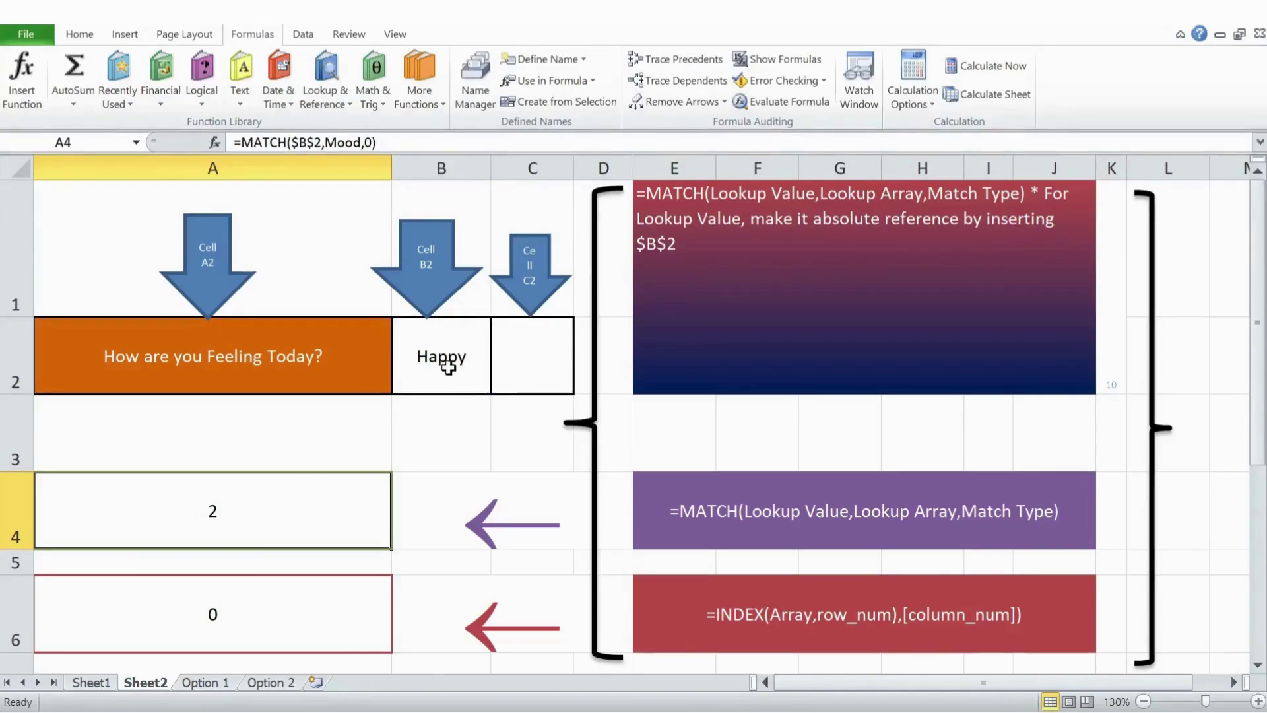
click(105, 683)
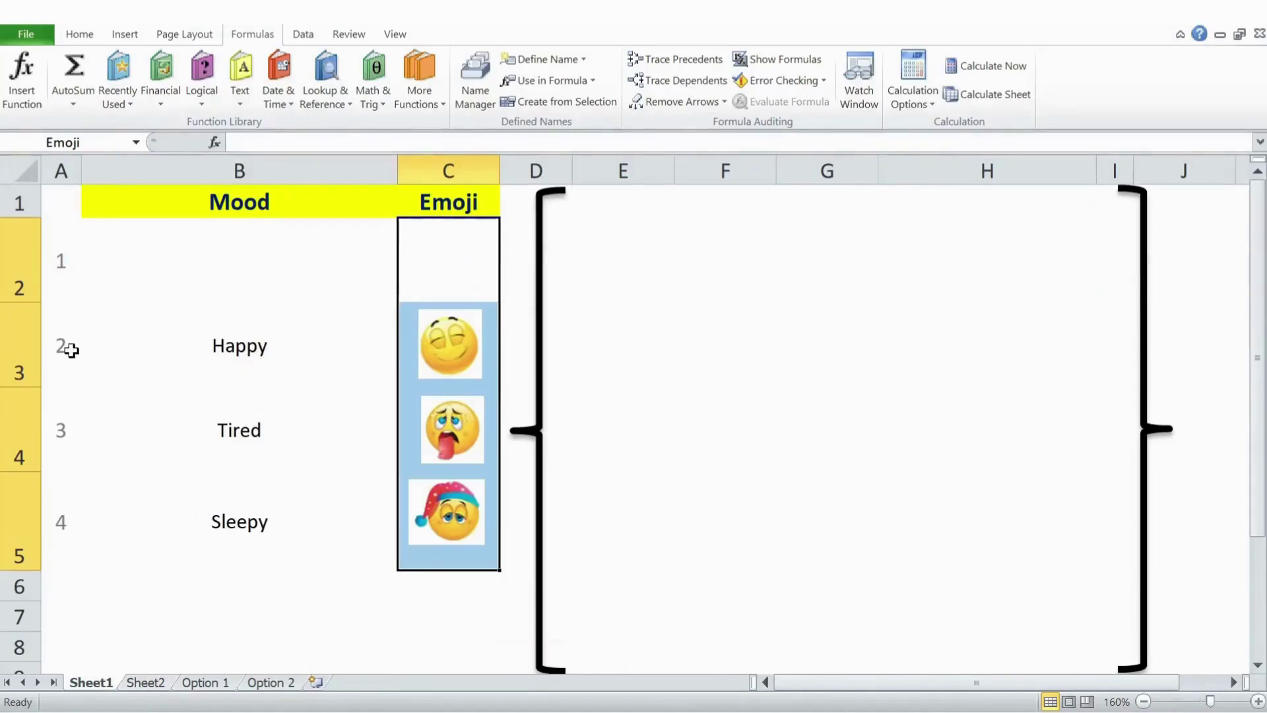
click(146, 683)
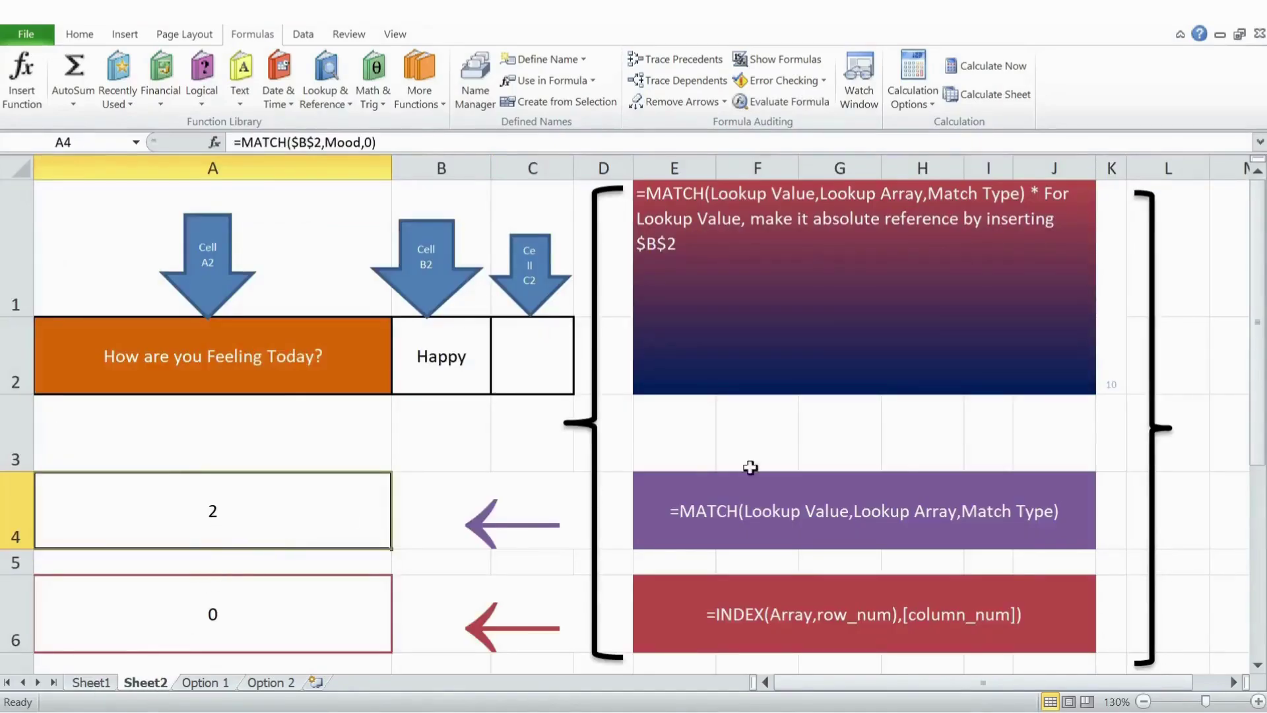
Set the instruction number in cell K1 of Sheet2 to 11.
click(1112, 350)
click(1111, 350)
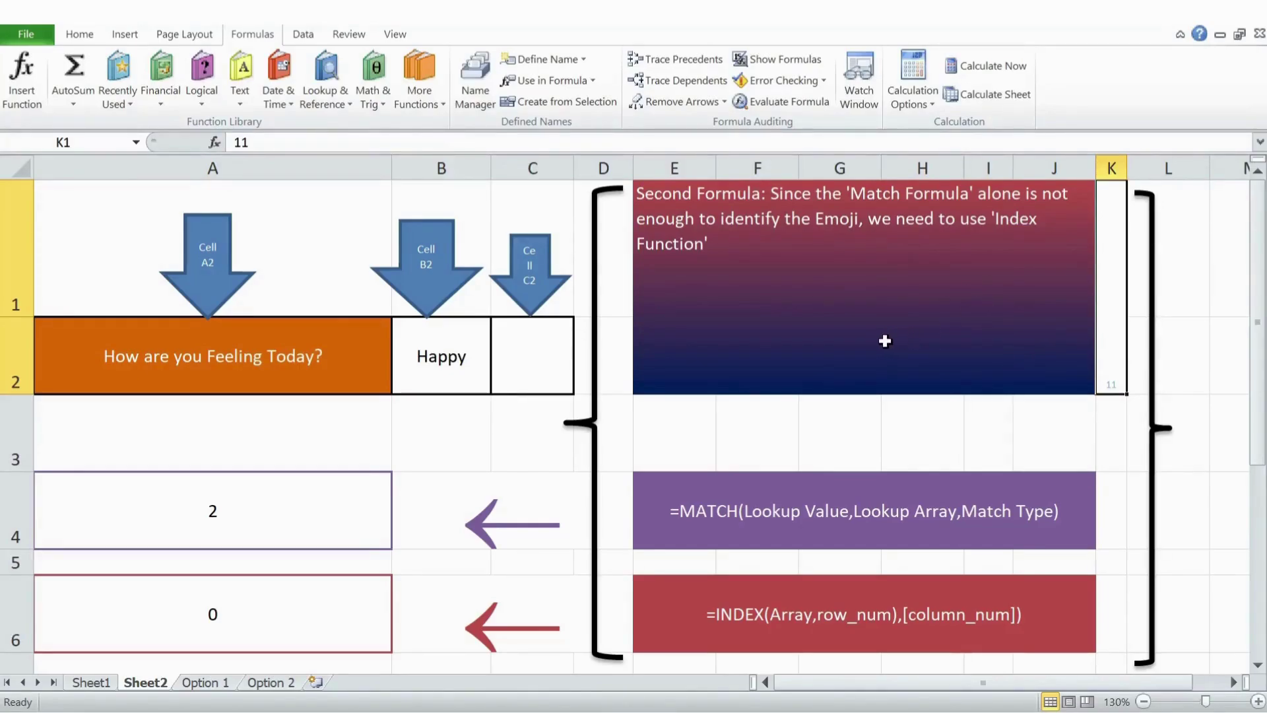
scroll(885, 364, down, 3)
scroll(885, 365, up, 3)
Examine the INDEX formula in cell A6, starting with its Emoji array argument.
click(255, 617)
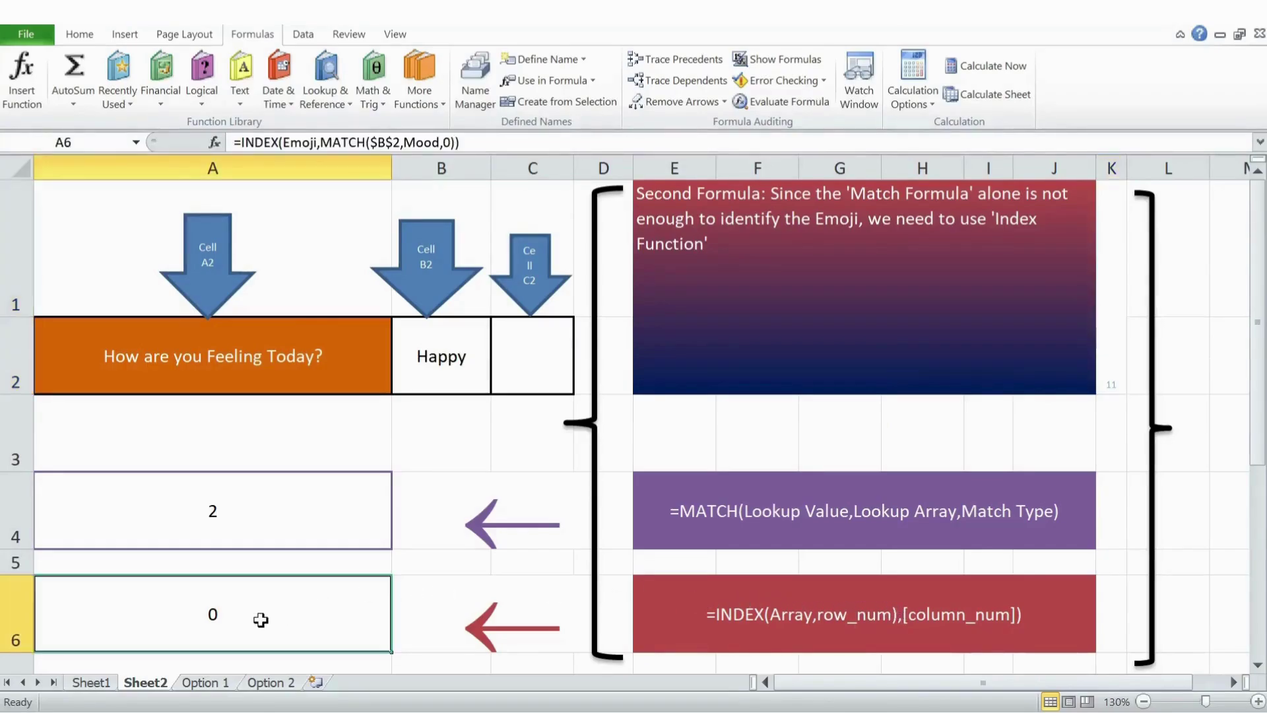
double_click(264, 614)
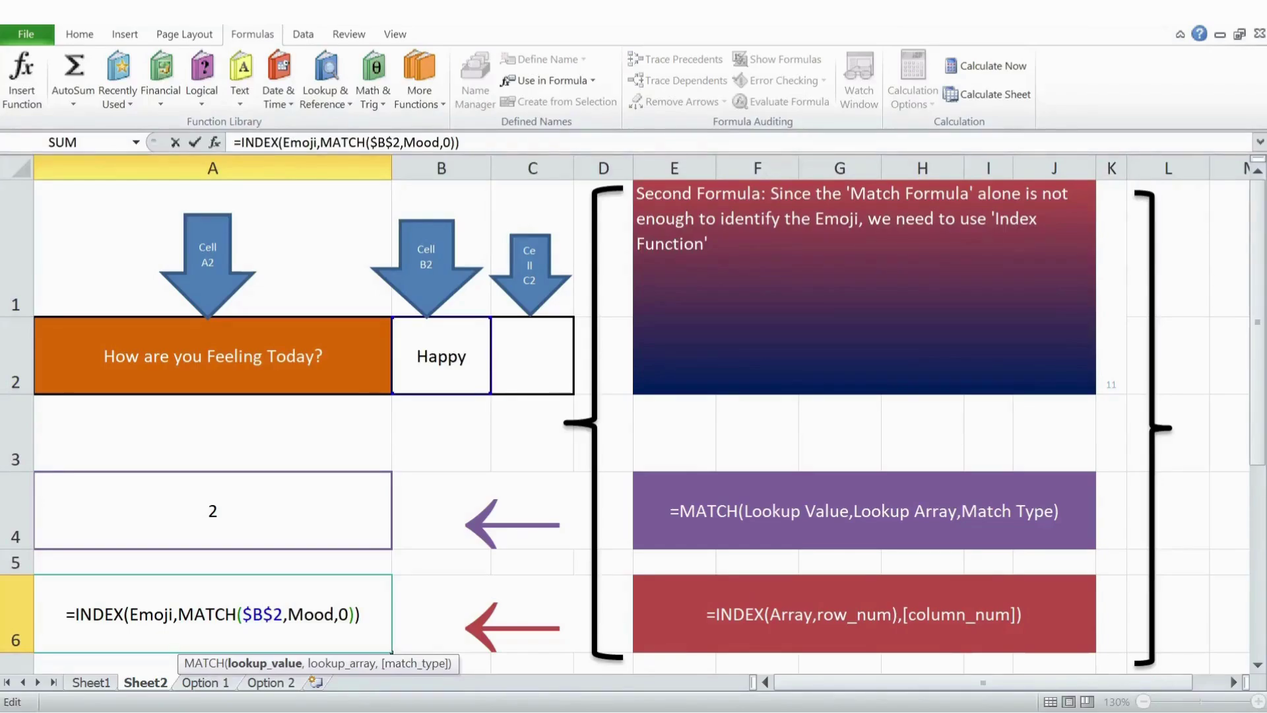
drag(177, 614, 130, 613)
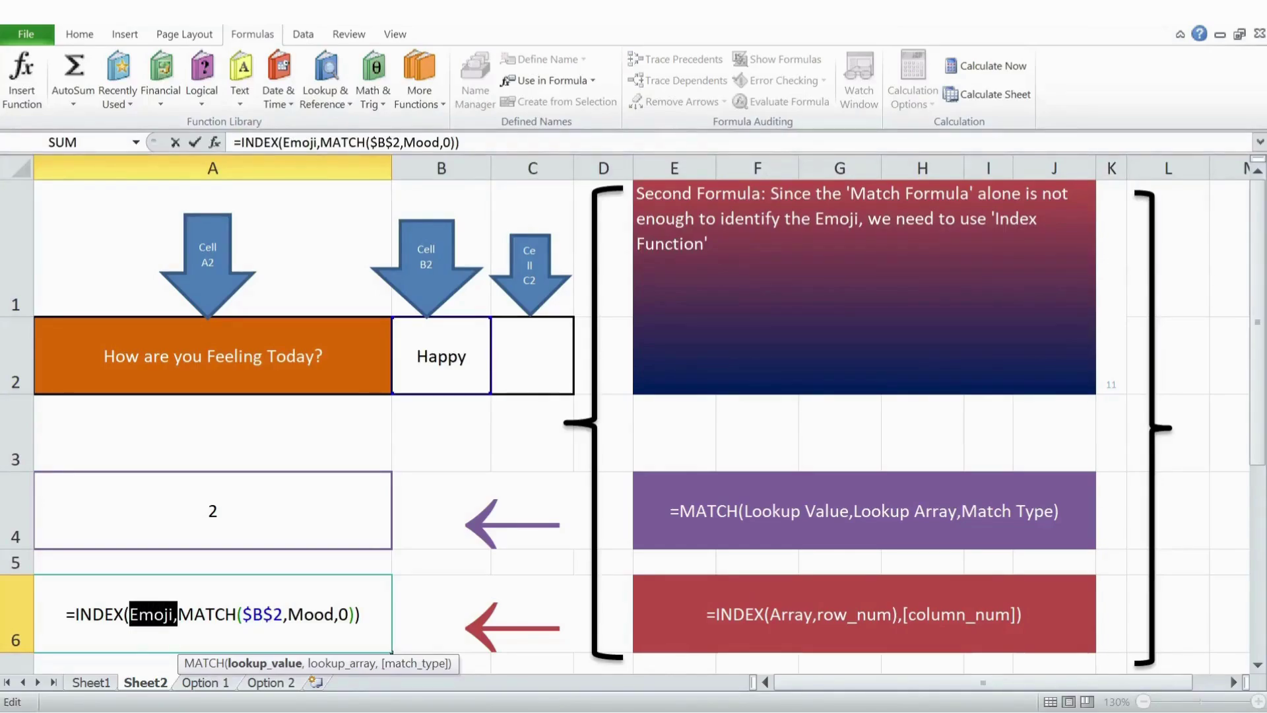